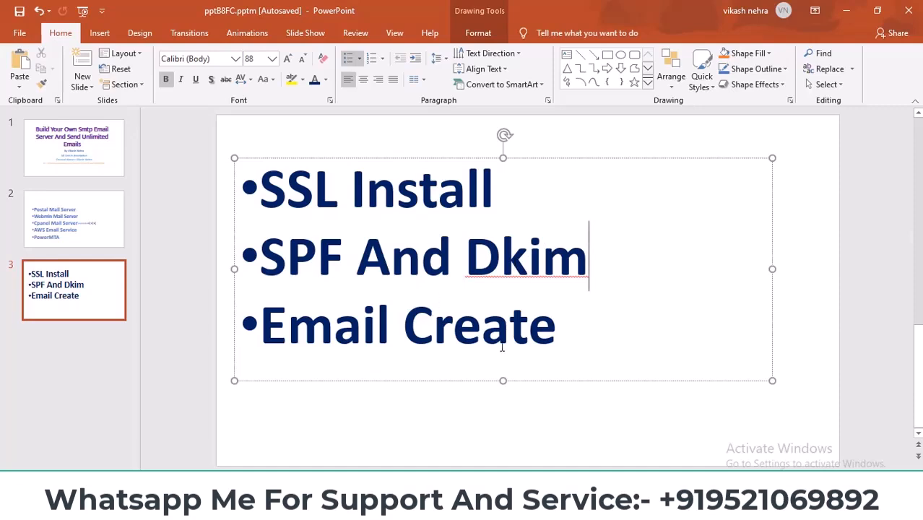
Step: Switch to the browser and examine the shared IP address in cPanel's general information
mouse_move(414, 509)
click(414, 509)
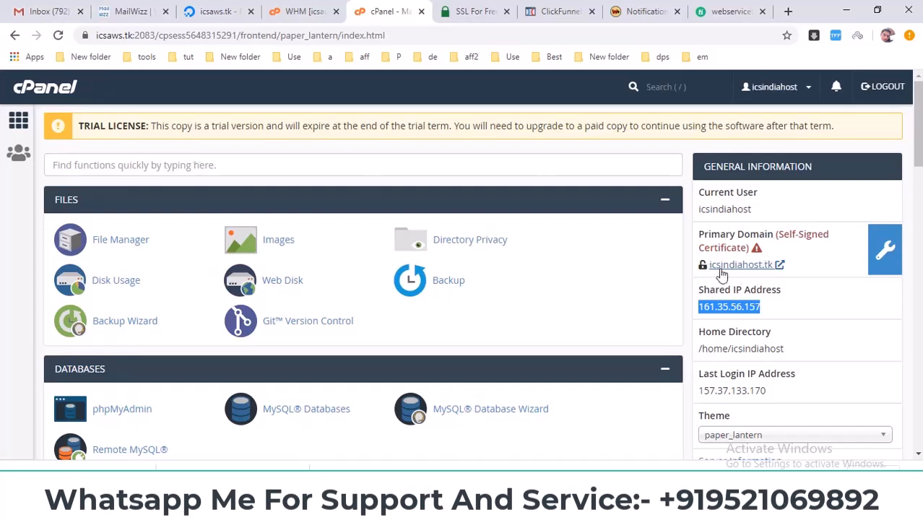
drag(771, 311, 701, 283)
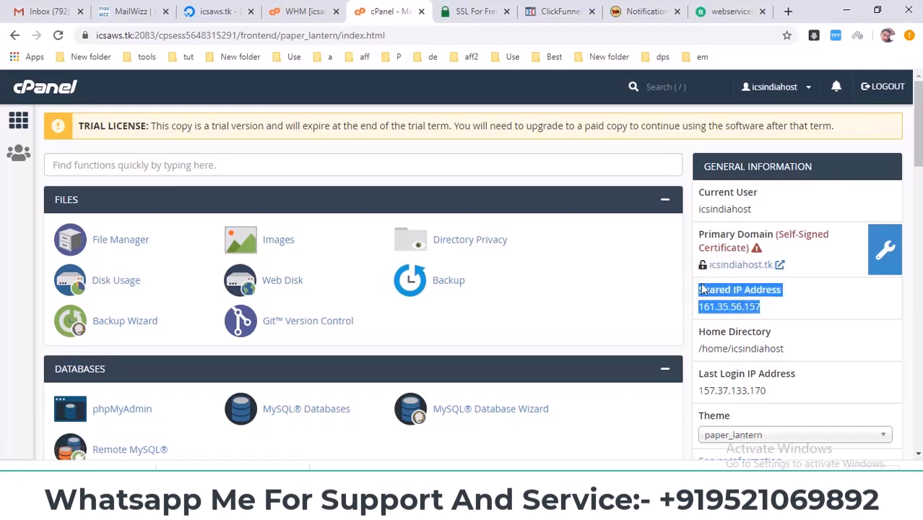
Step: Switch to the Freenom DNS management page and examine the domain's A records and their target addresses
click(470, 506)
click(225, 154)
drag(628, 165, 688, 167)
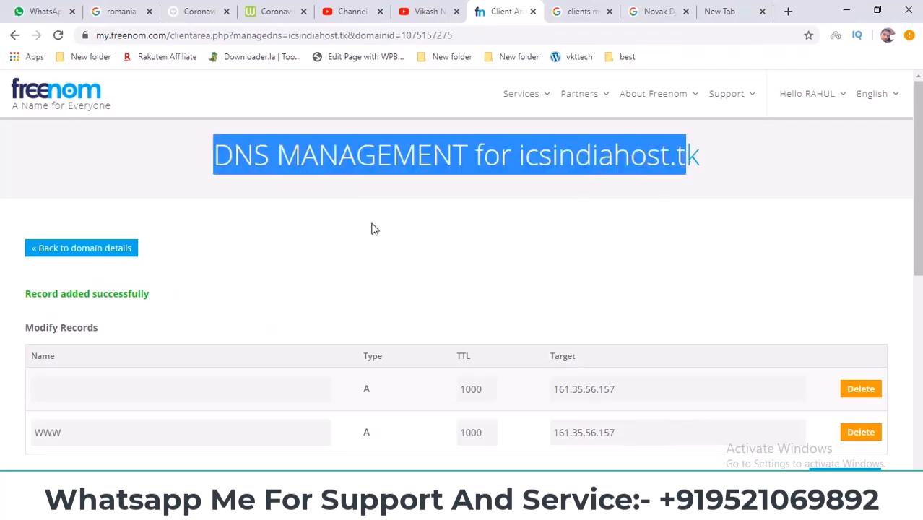
scroll(304, 274, down, 2)
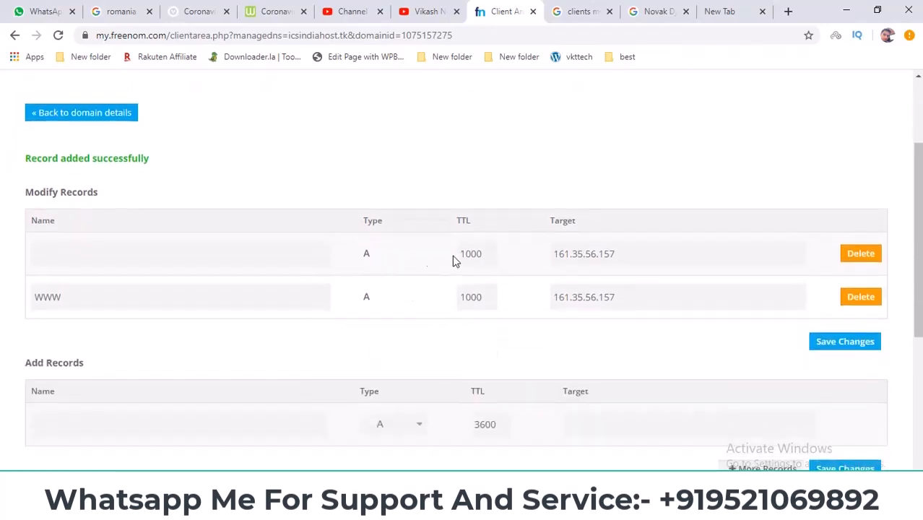
drag(620, 257, 537, 259)
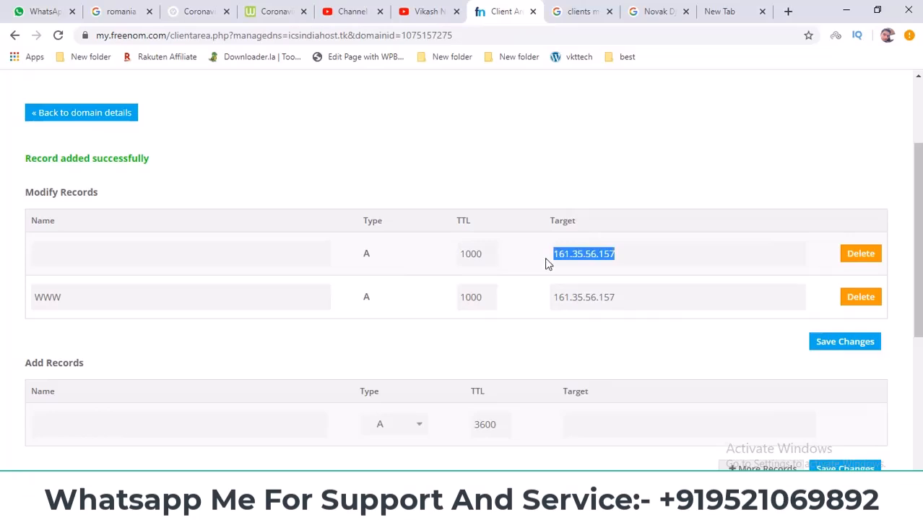
scroll(545, 262, up, 2)
drag(526, 159, 632, 347)
scroll(598, 296, down, 2)
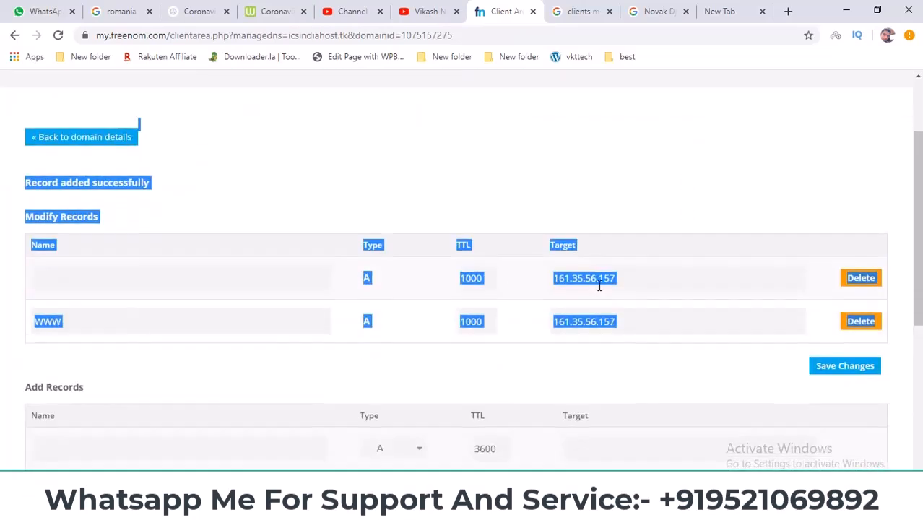
drag(86, 305, 2, 289)
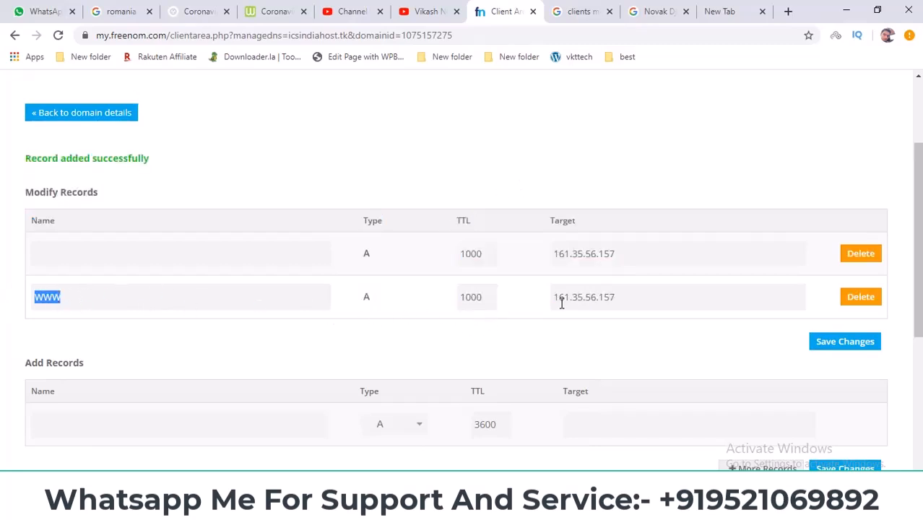
Step: Compare the domain name in the DNS page heading with the WWW record and its target address
scroll(570, 314, down, 2)
scroll(549, 307, up, 3)
scroll(546, 160, up, 1)
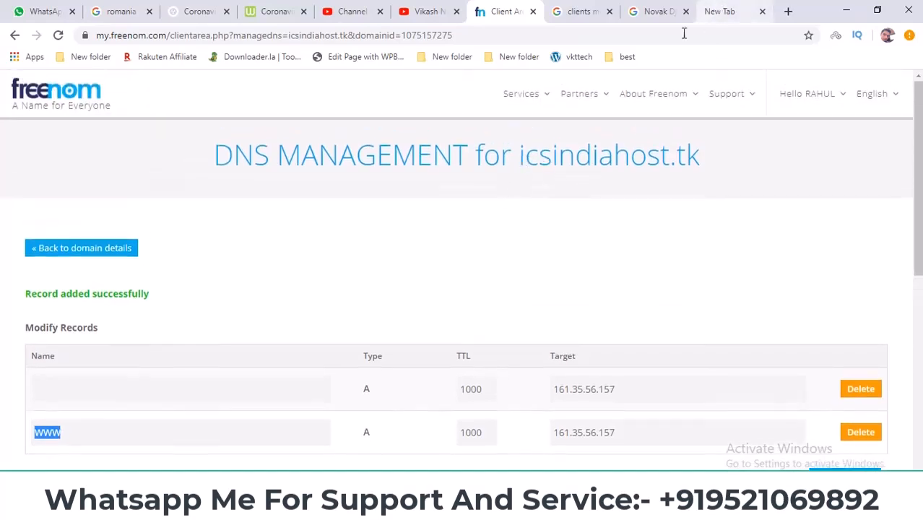
drag(515, 157, 729, 159)
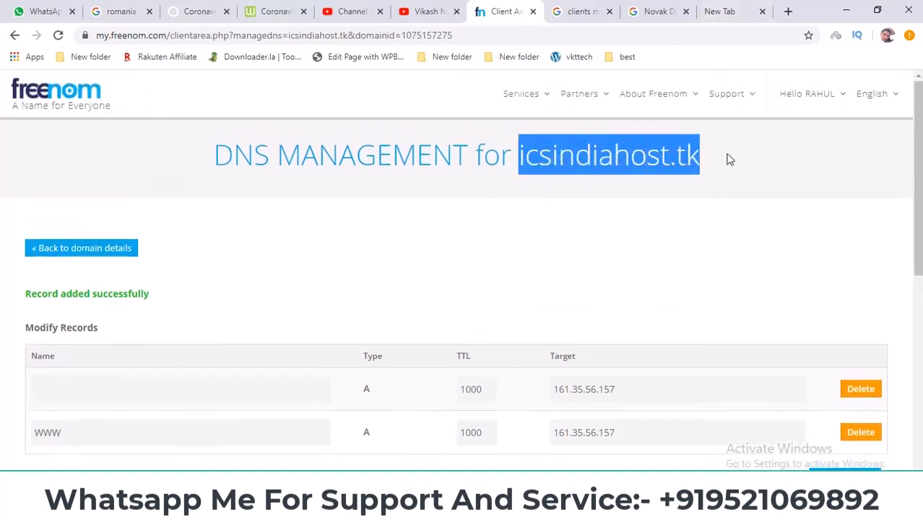
click(521, 157)
drag(521, 155, 701, 160)
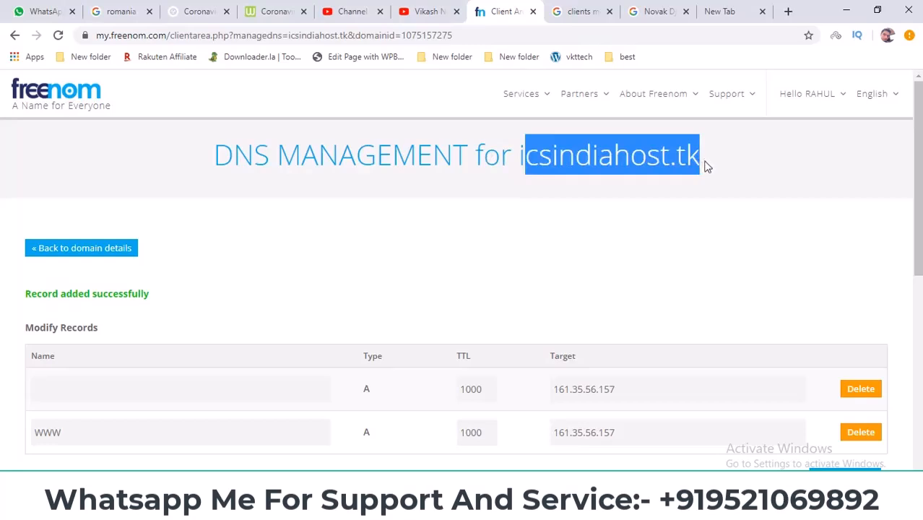
scroll(220, 388, down, 1)
drag(150, 371, 3, 348)
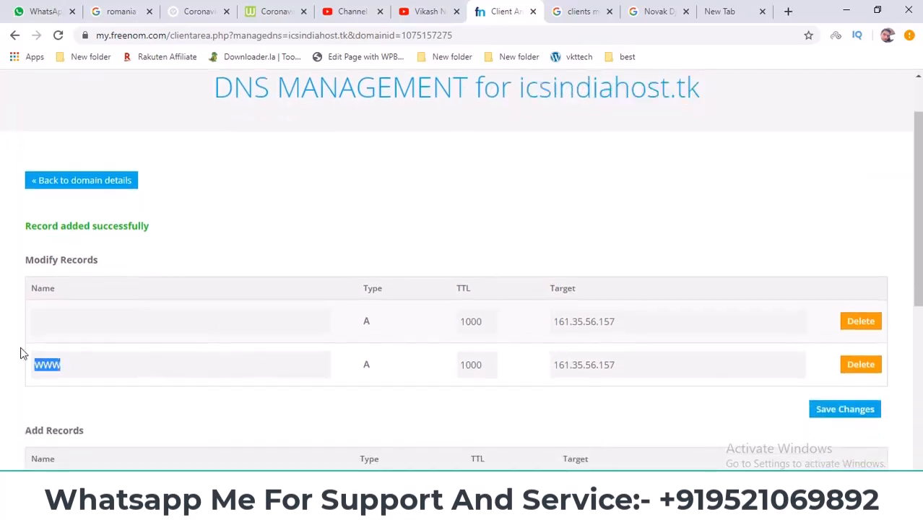
drag(679, 364, 482, 208)
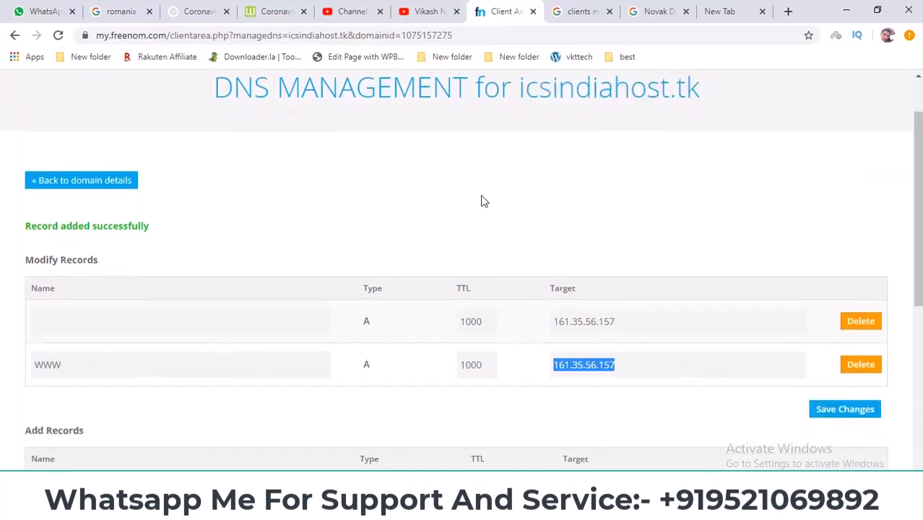
click(481, 197)
Step: Return to cPanel, open the primary domain's website in a new tab and examine its index page
click(498, 507)
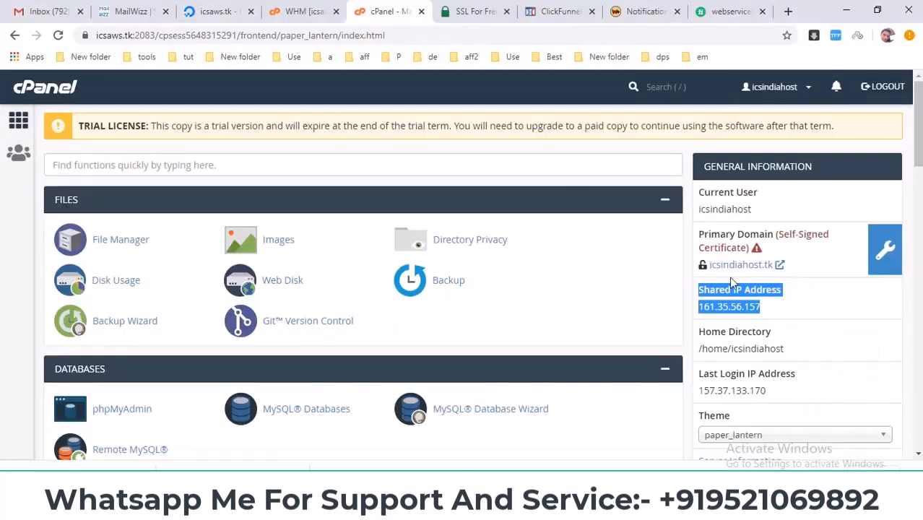
middle_click(730, 265)
click(431, 13)
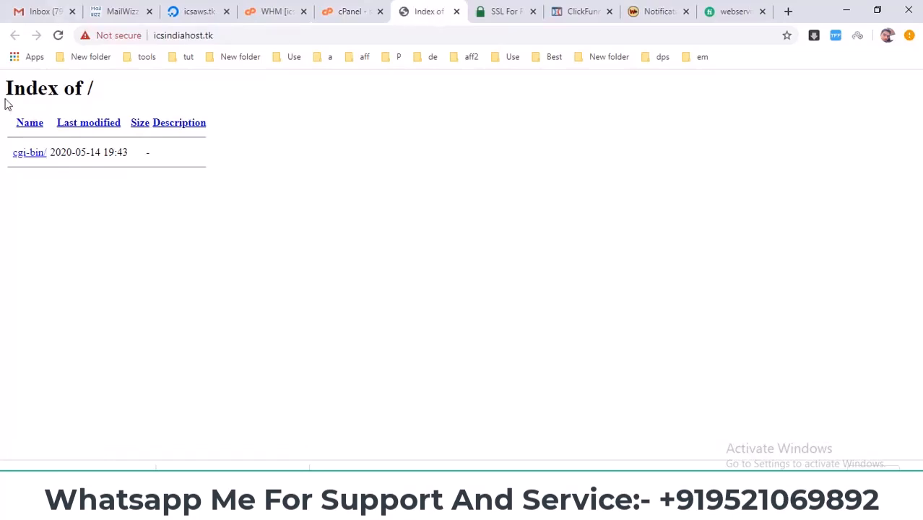
triple_click(59, 87)
click(350, 11)
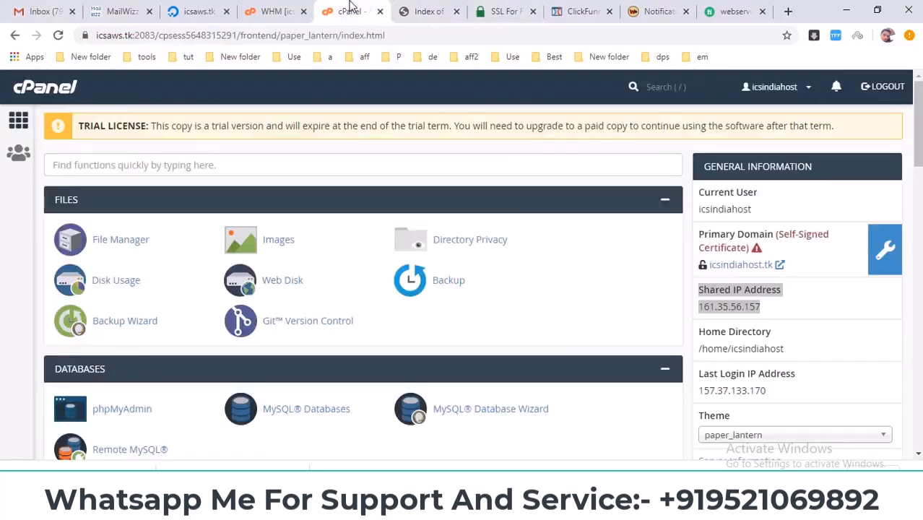
click(424, 11)
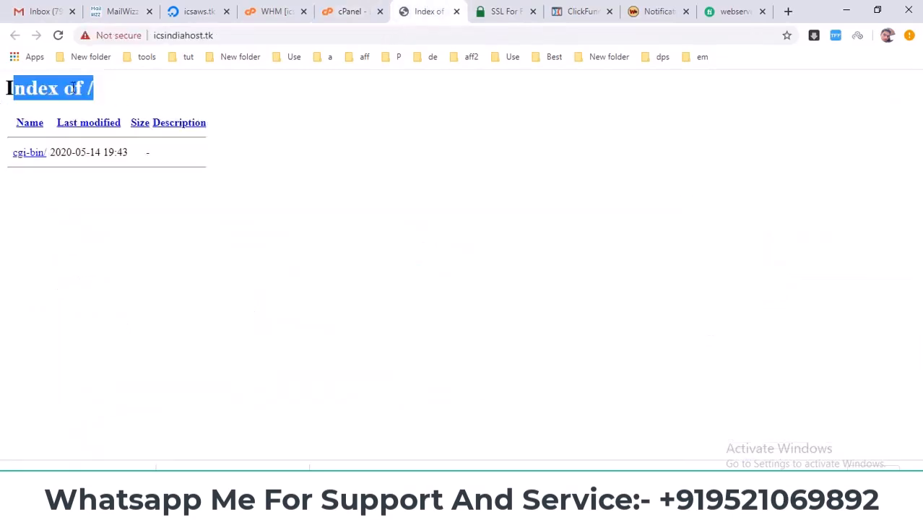
drag(114, 92, 2, 84)
click(494, 182)
click(342, 4)
click(415, 7)
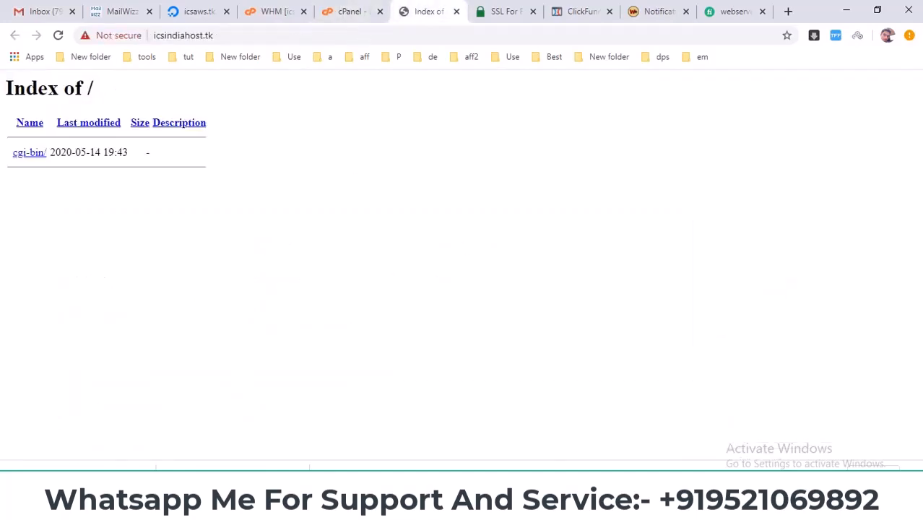
click(361, 509)
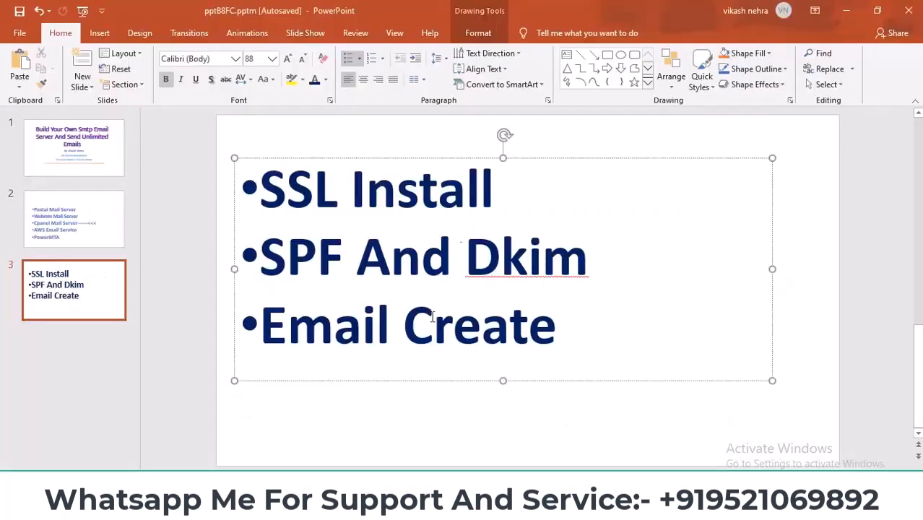
click(404, 508)
click(203, 35)
click(238, 36)
drag(255, 36, 192, 36)
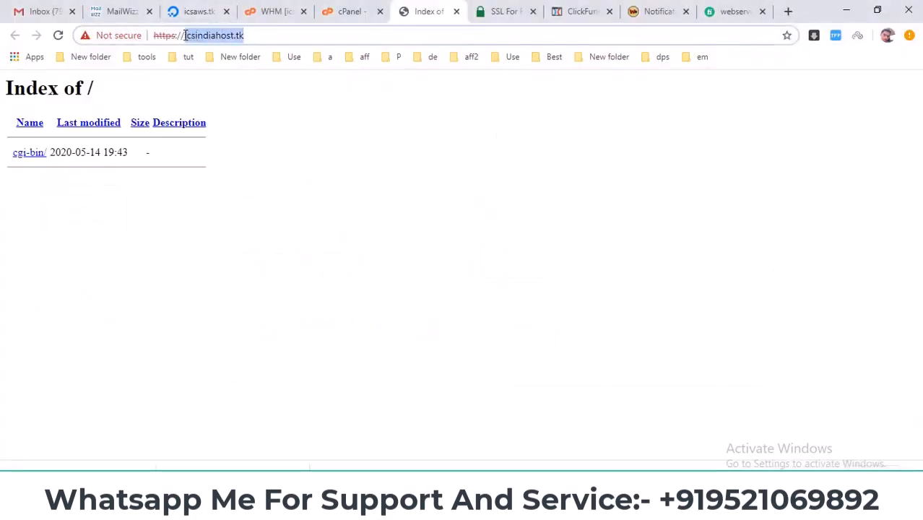
right_click(214, 36)
click(246, 110)
click(423, 109)
Step: Request a free SSL certificate for icsindiahost.tk on the SSL For Free site
click(525, 7)
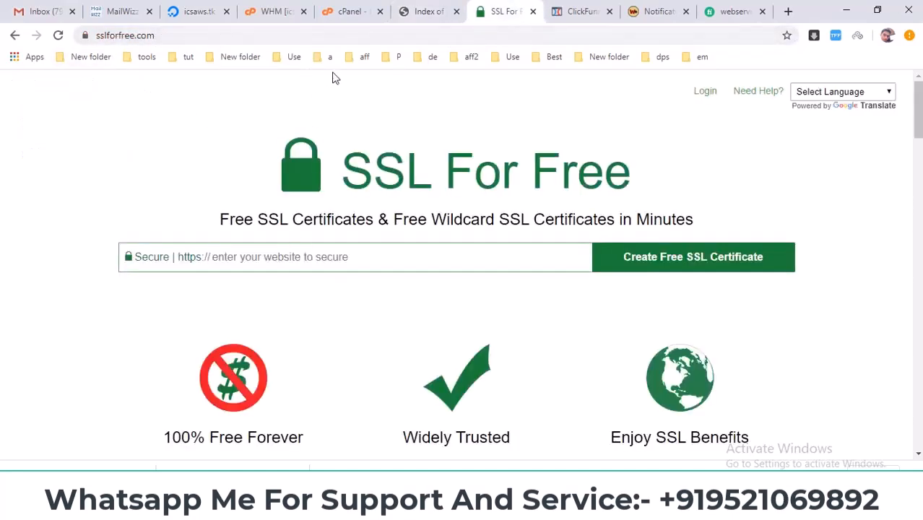
right_click(273, 258)
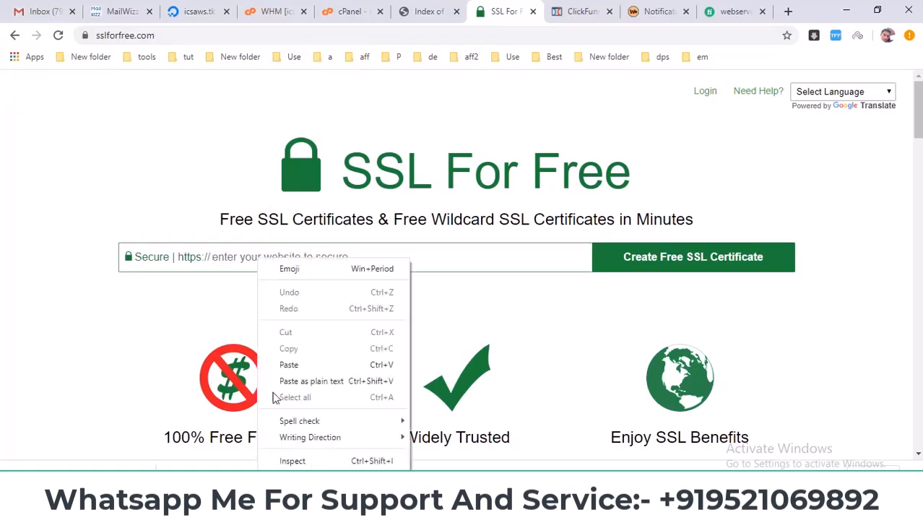
click(309, 365)
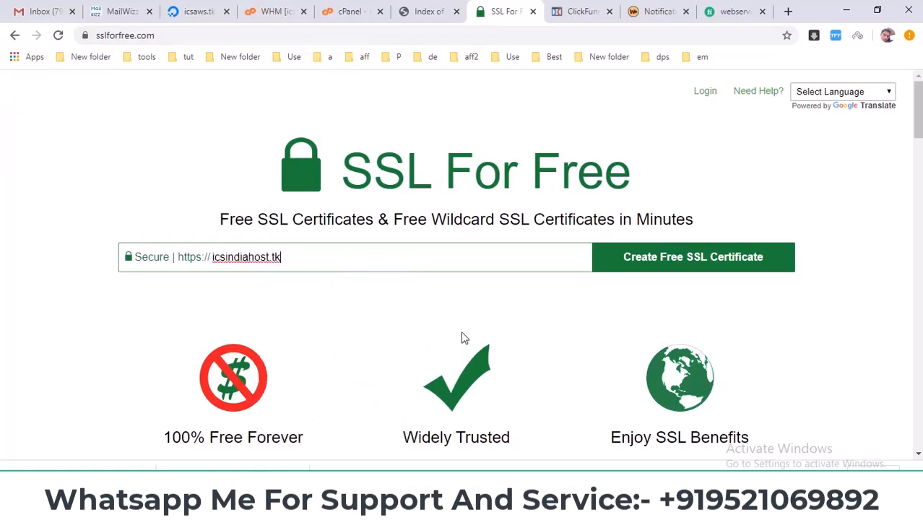
click(645, 268)
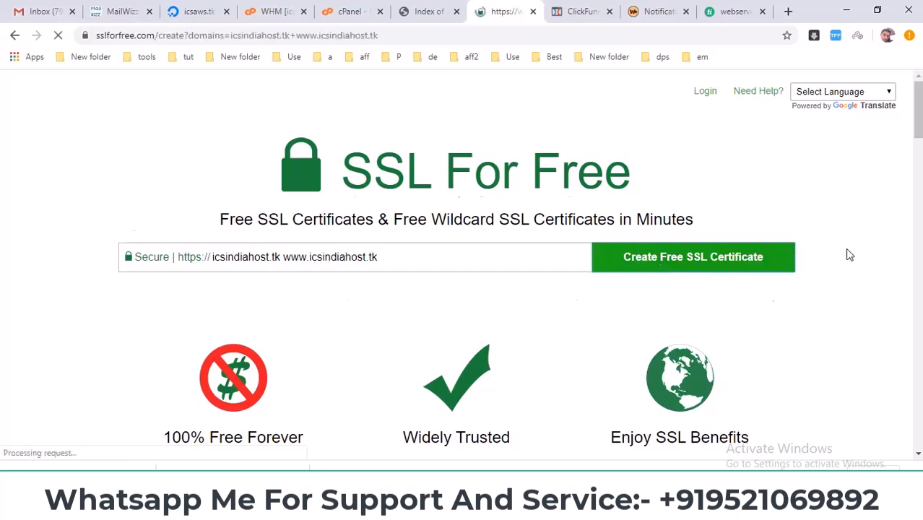
Step: Start Manual Verification of the domain over HTTP and download verification files #1 and #2
click(449, 327)
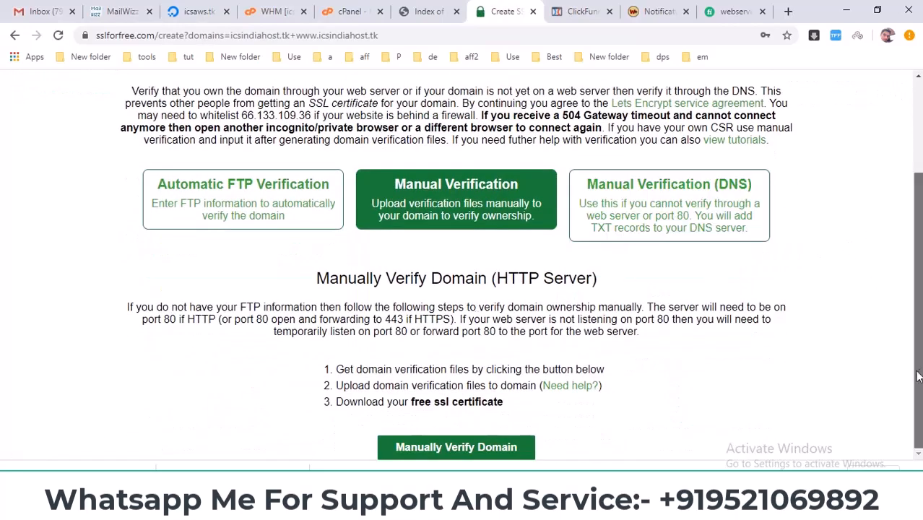
click(456, 447)
scroll(593, 395, down, 1)
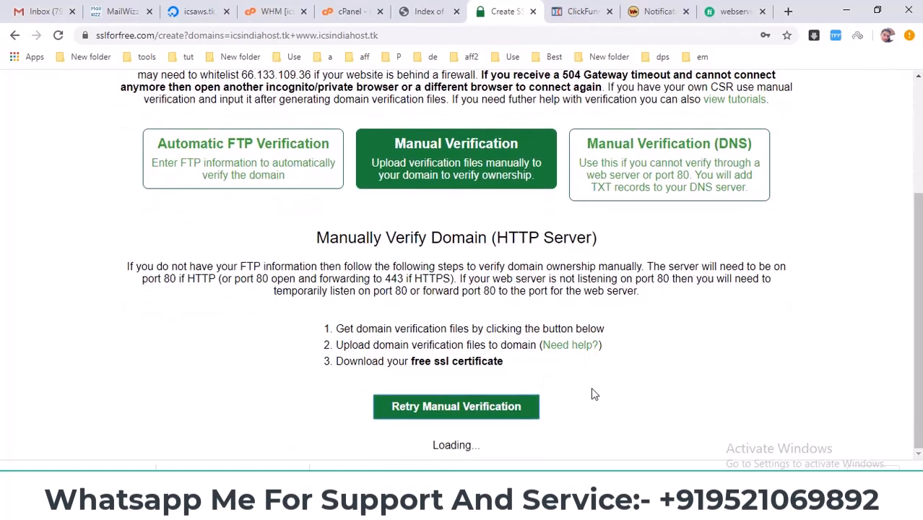
scroll(594, 394, down, 3)
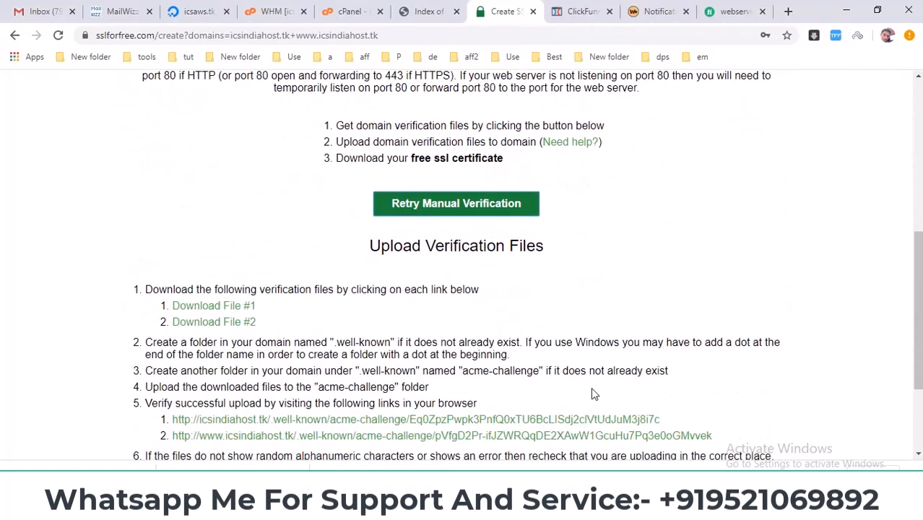
click(213, 325)
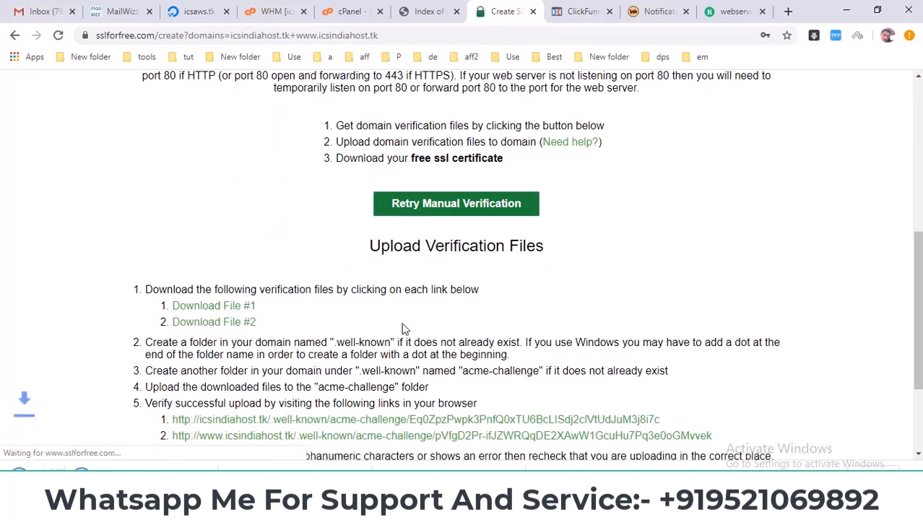
scroll(403, 327, down, 1)
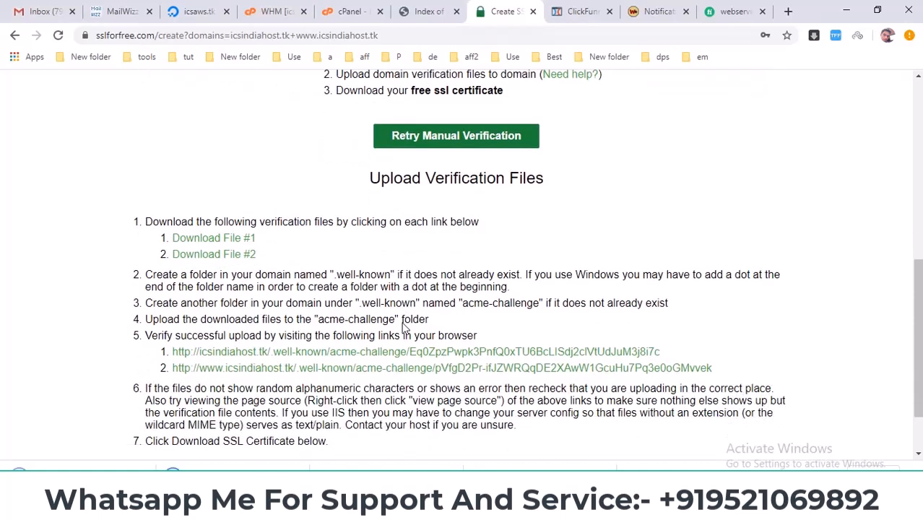
Step: Open File Manager from cPanel and place the SSL For Free page's tab directly beside it
click(363, 6)
click(137, 247)
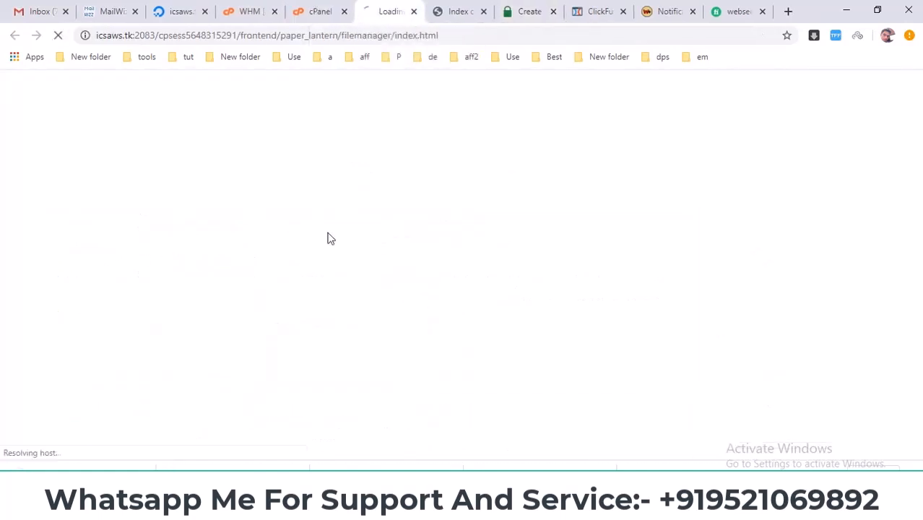
drag(515, 9, 459, 9)
Step: Copy the folder name ".well-known" from the verification file upload instructions
scroll(478, 262, down, 1)
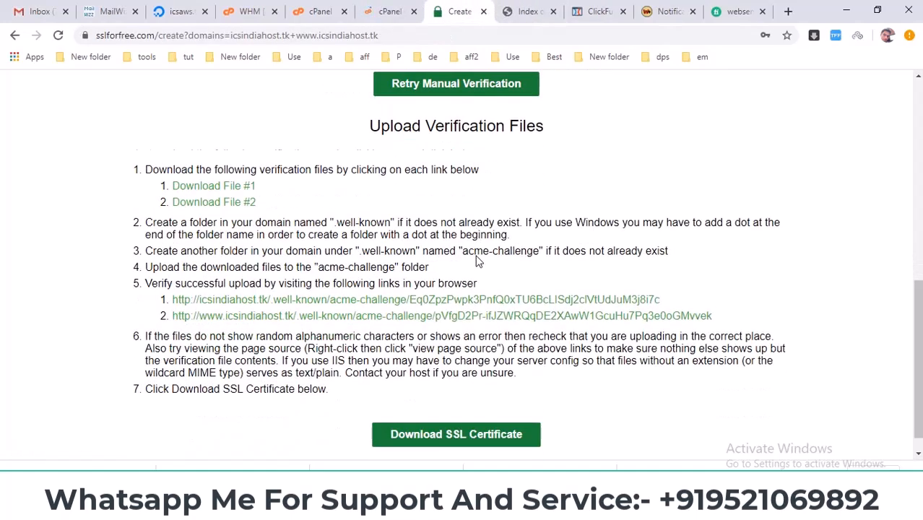
drag(367, 236, 415, 233)
right_click(395, 232)
click(419, 244)
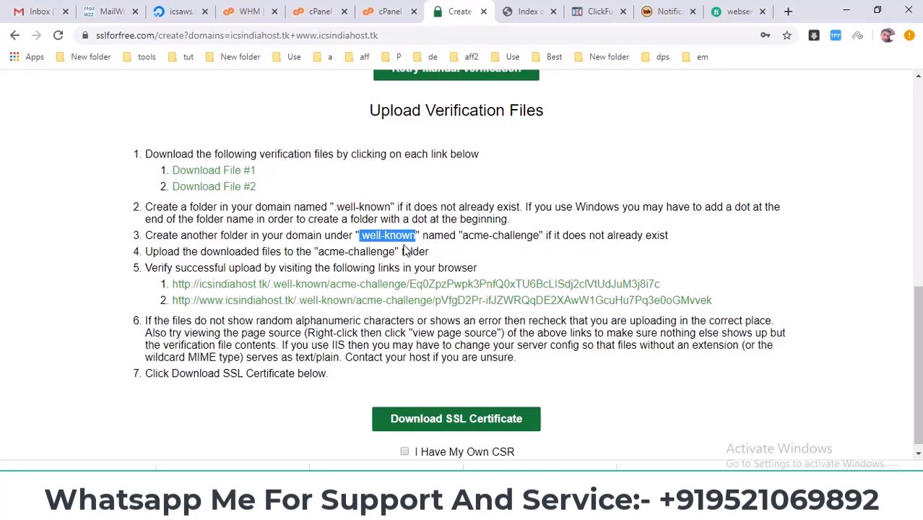
drag(461, 236, 491, 237)
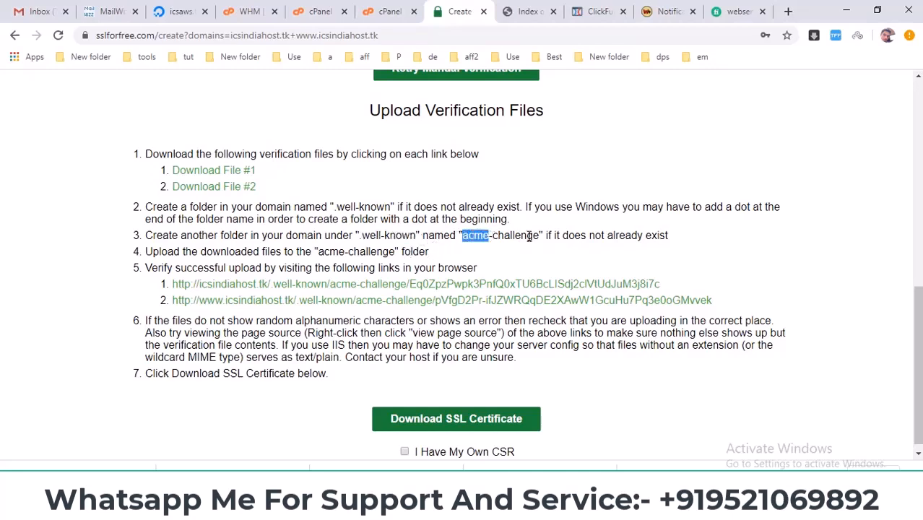
Step: Create a new folder named ".well-known" inside public_html in File Manager
click(383, 11)
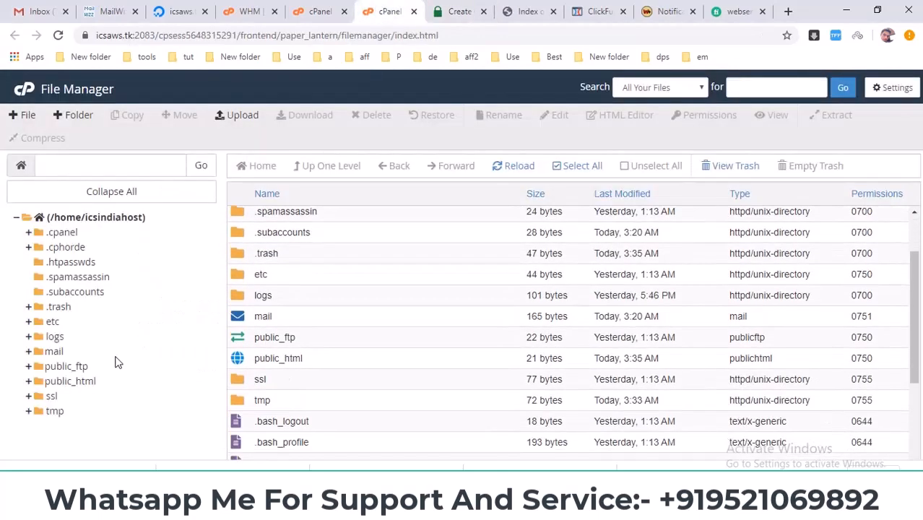
click(66, 383)
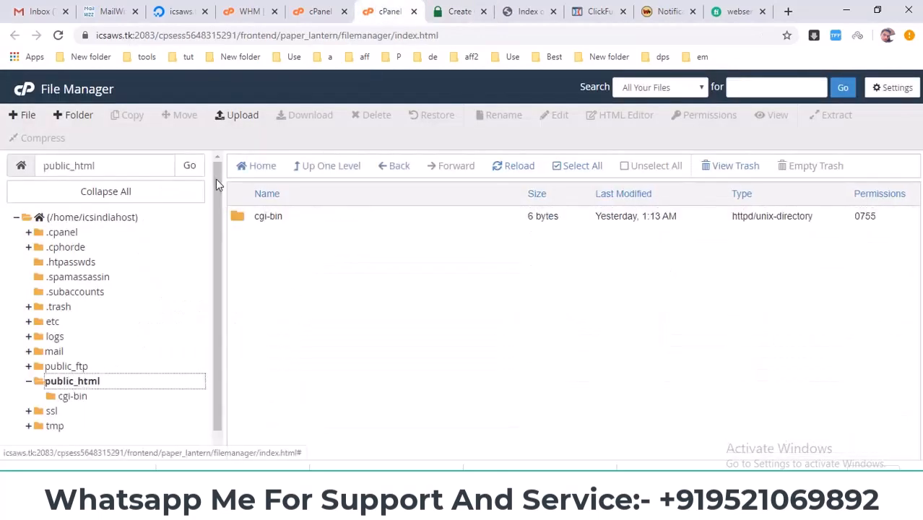
click(91, 122)
right_click(363, 240)
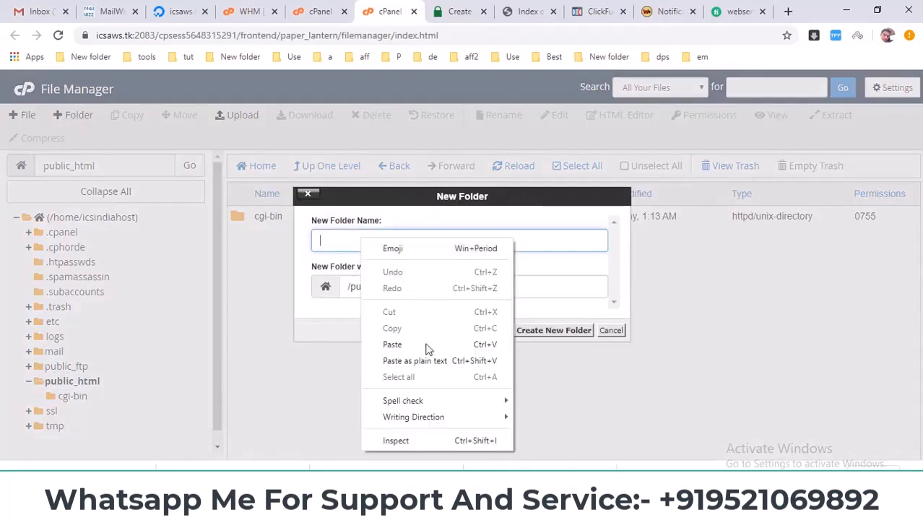
click(392, 344)
click(549, 333)
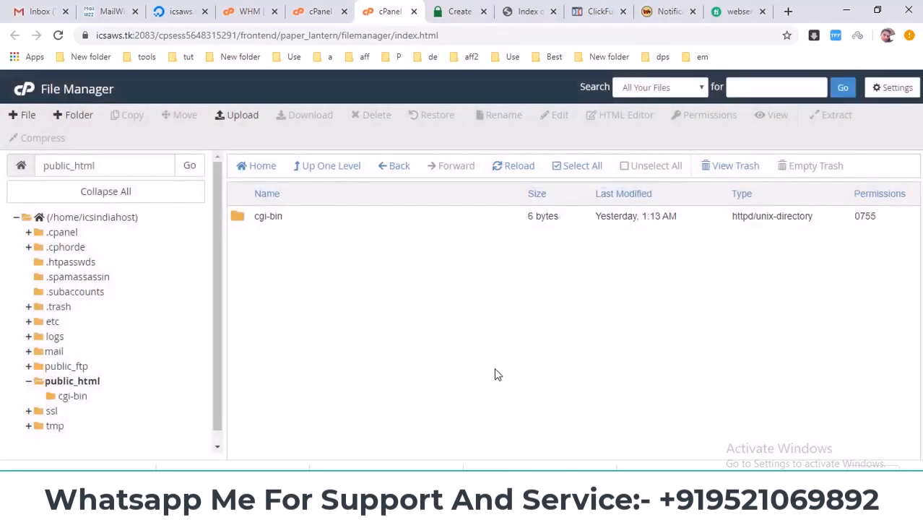
Step: Open the .well-known folder in File Manager, and copy the folder name "acme-challenge" from the SSL For Free upload instructions
double_click(249, 216)
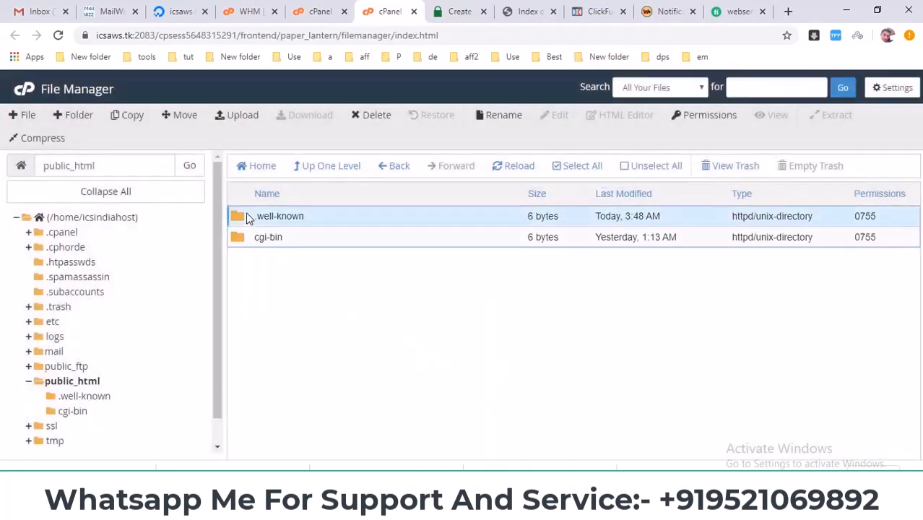
click(459, 11)
double_click(475, 236)
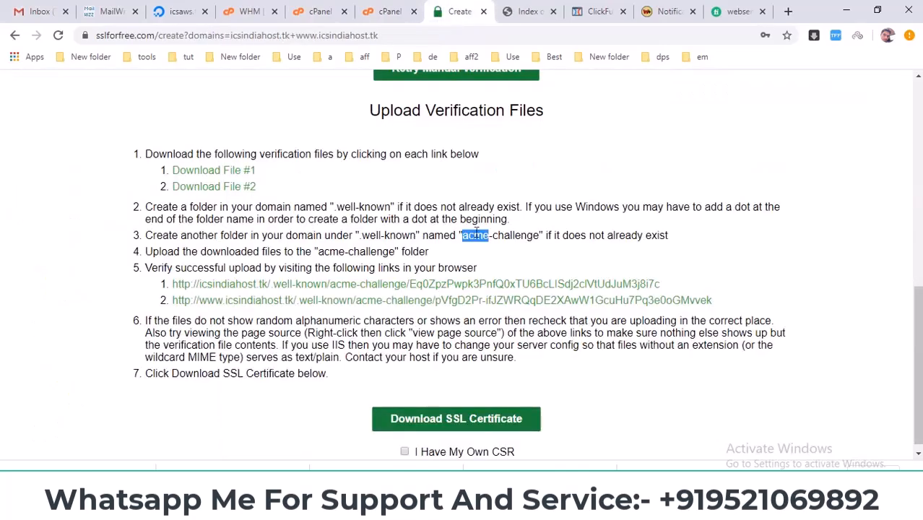
drag(463, 235, 543, 235)
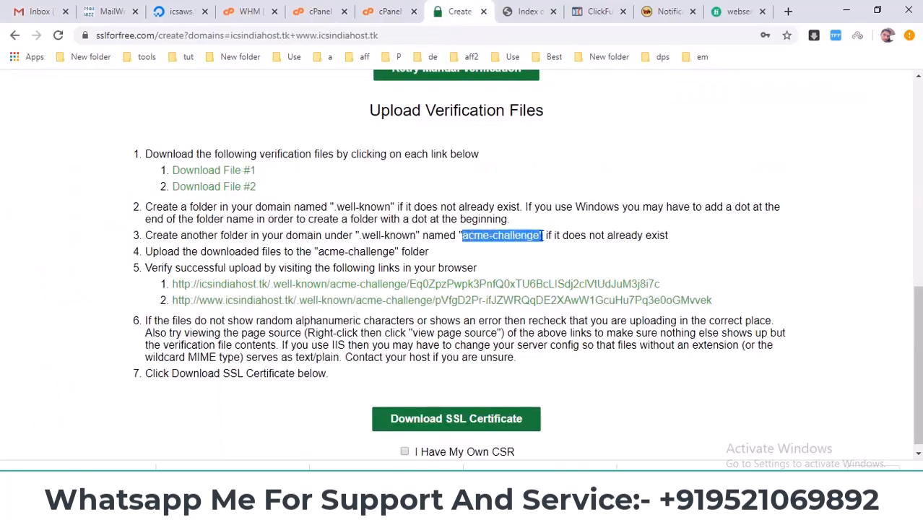
right_click(524, 235)
click(538, 244)
Step: Create a new folder named "acme-challenge" inside the .well-known folder in File Manager
click(386, 19)
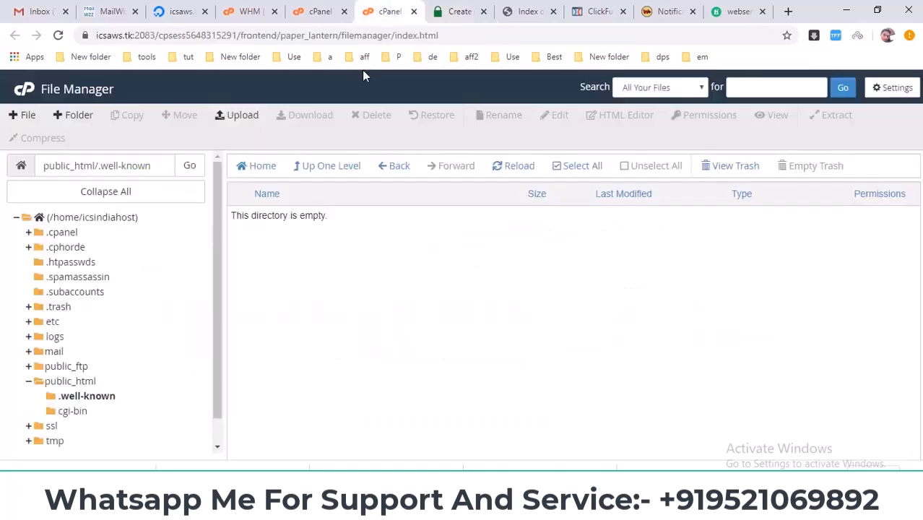
click(75, 118)
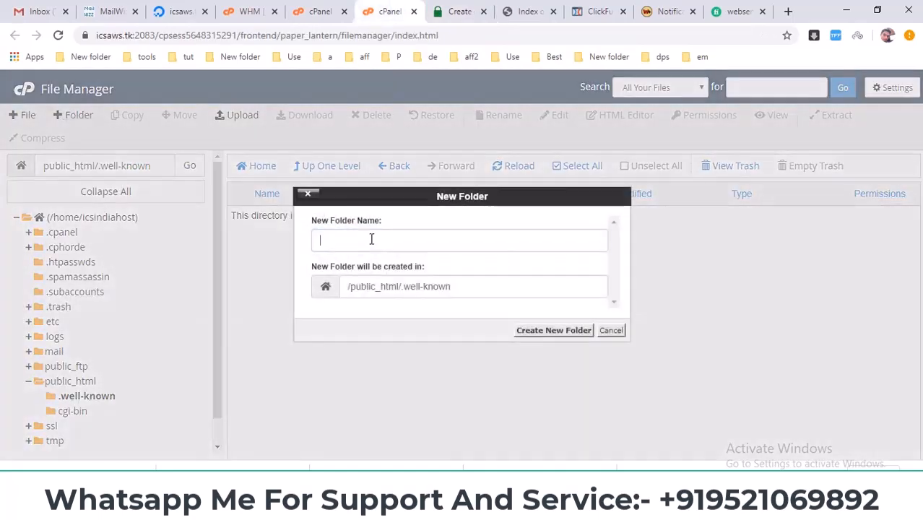
right_click(371, 241)
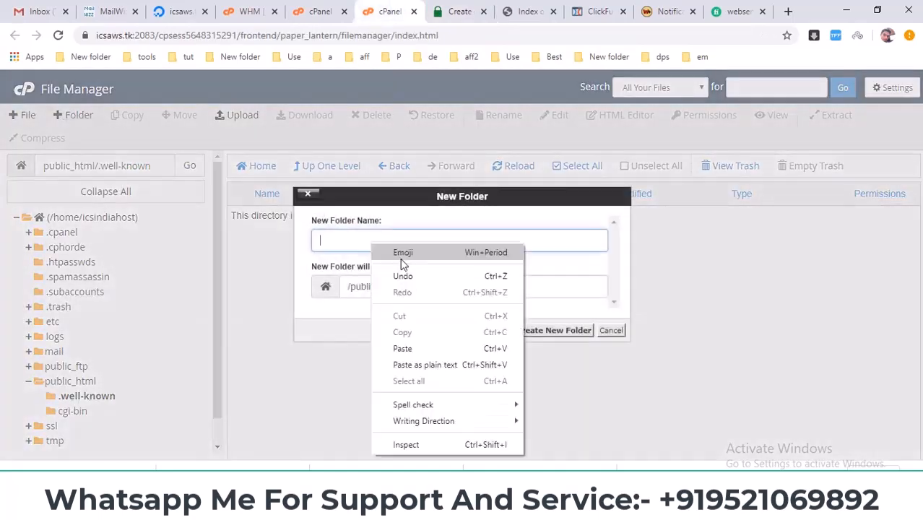
click(403, 349)
click(539, 331)
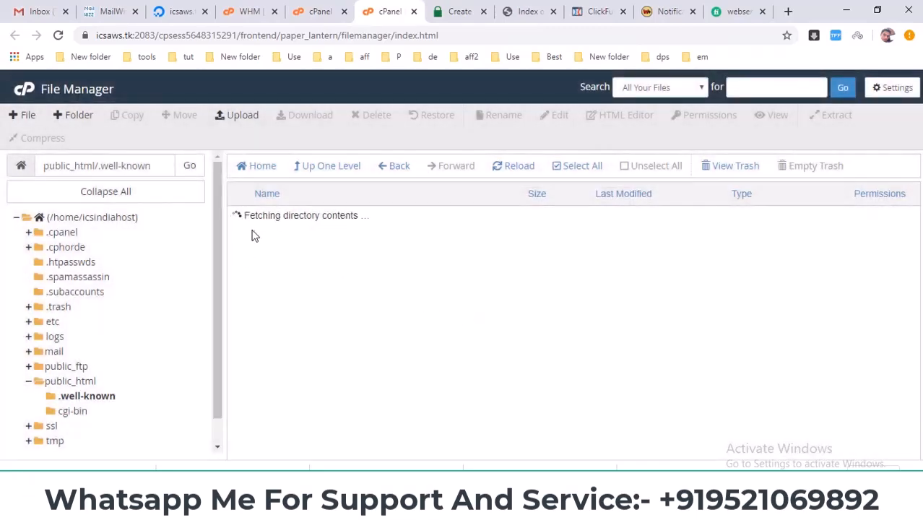
Step: Upload both downloaded verification files into the acme-challenge folder
double_click(268, 218)
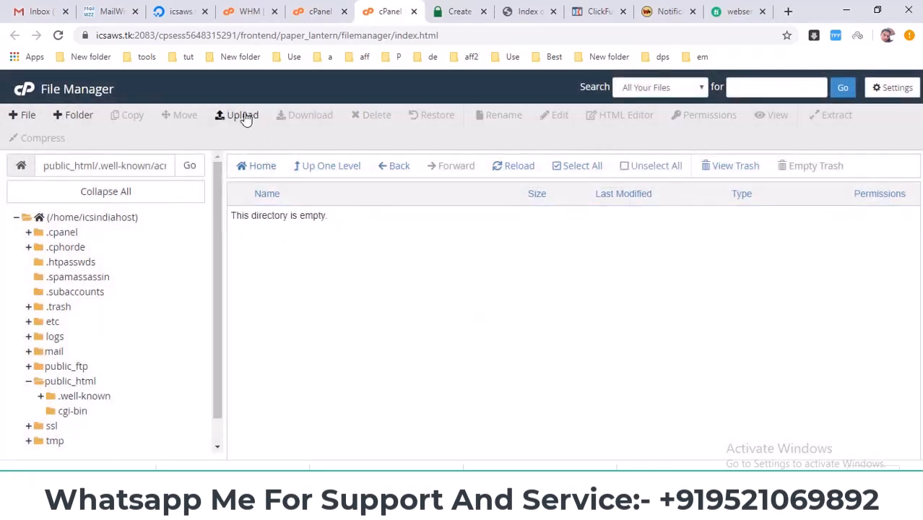
click(243, 116)
click(478, 11)
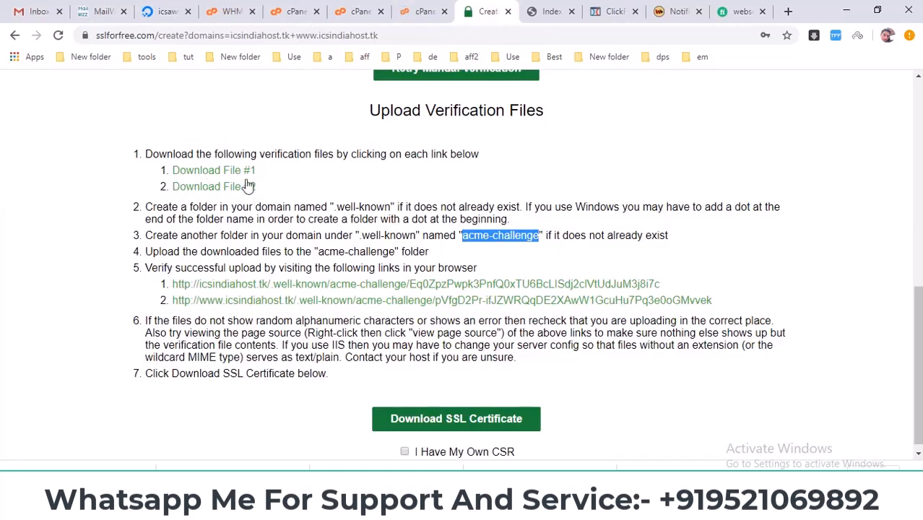
click(425, 11)
drag(216, 465, 419, 263)
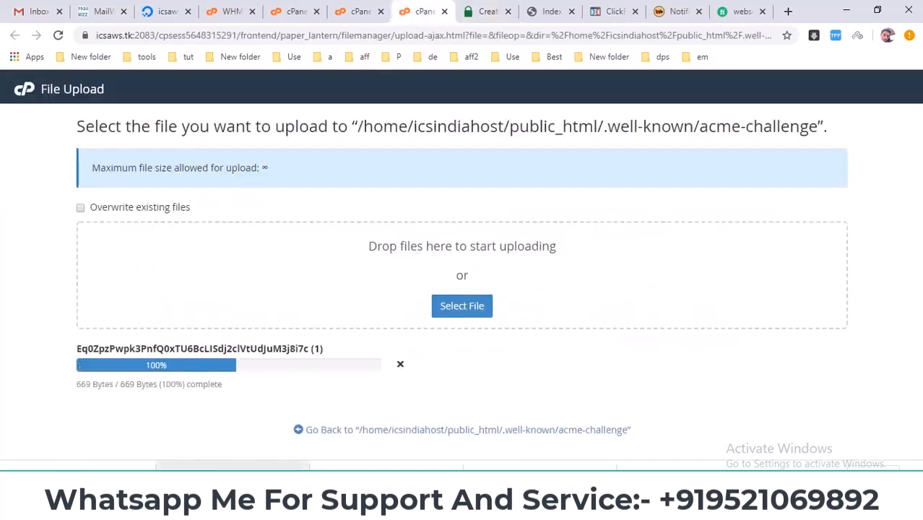
drag(72, 470, 404, 276)
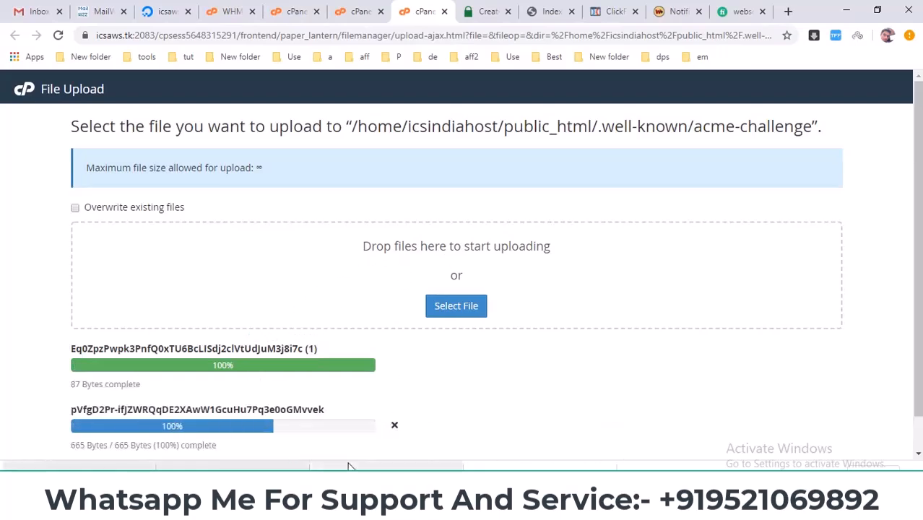
scroll(367, 435, down, 1)
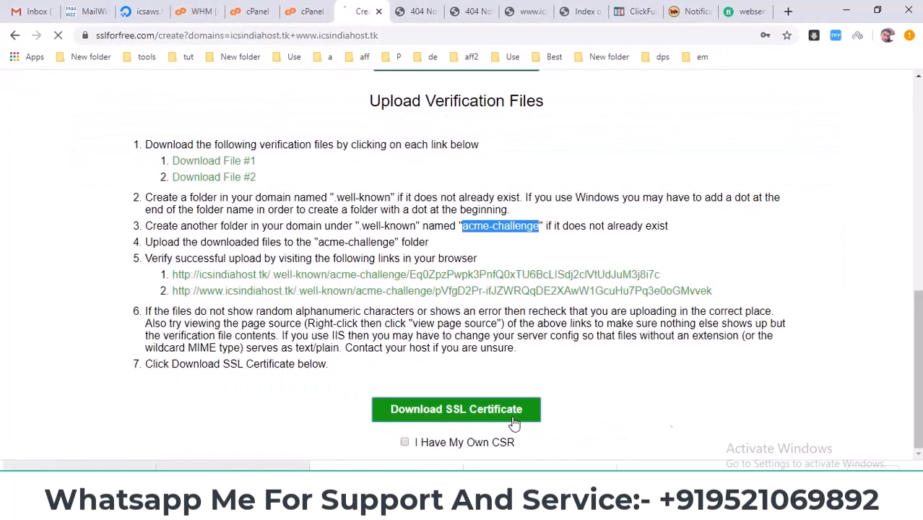
Step: Generate the SSL certificate on SSL For Free and look through the resulting Certificate and Private Key texts
click(456, 409)
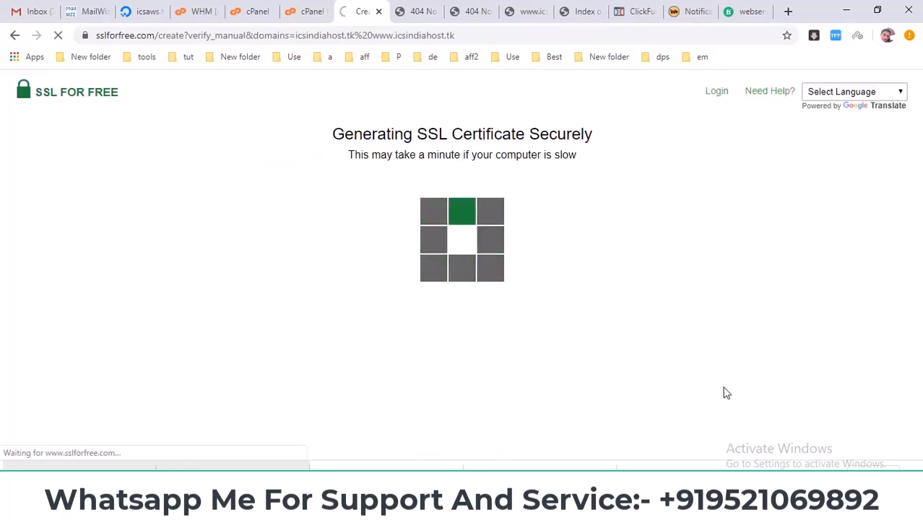
scroll(727, 393, down, 4)
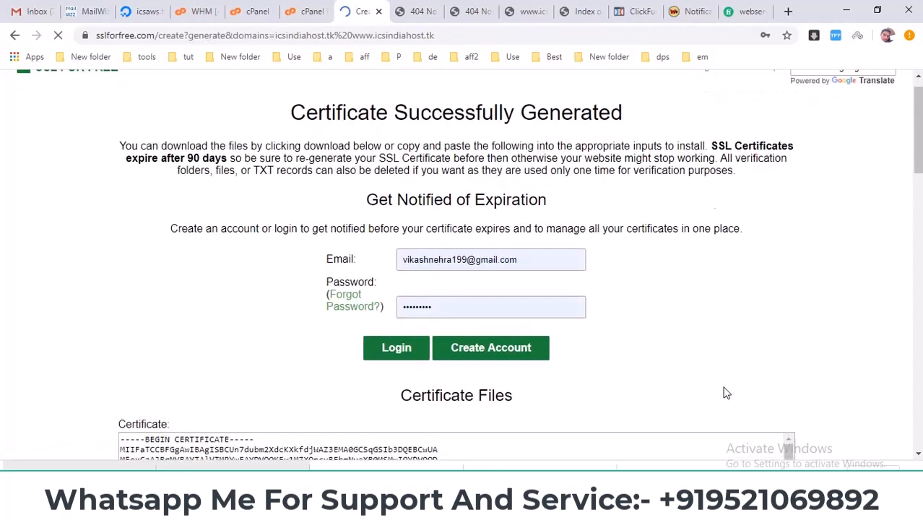
triple_click(513, 149)
scroll(917, 164, down, 1)
drag(918, 167, 918, 169)
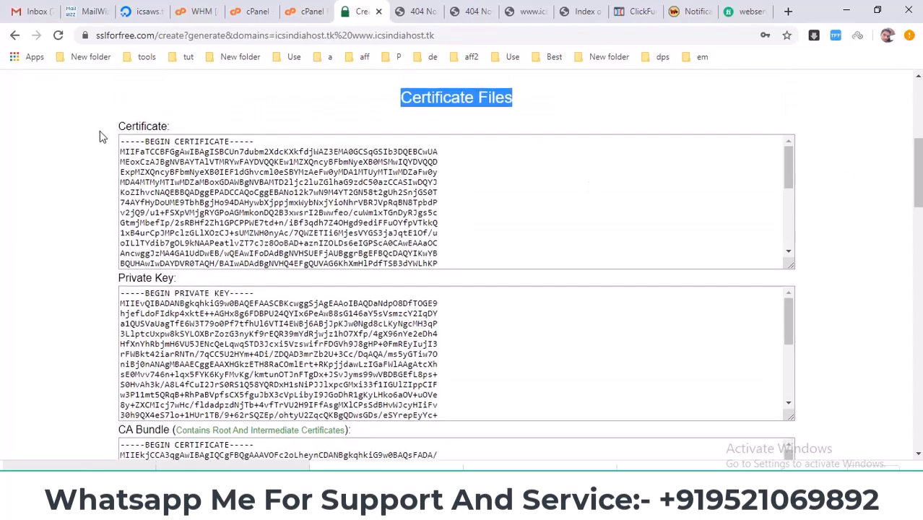
scroll(169, 314, down, 3)
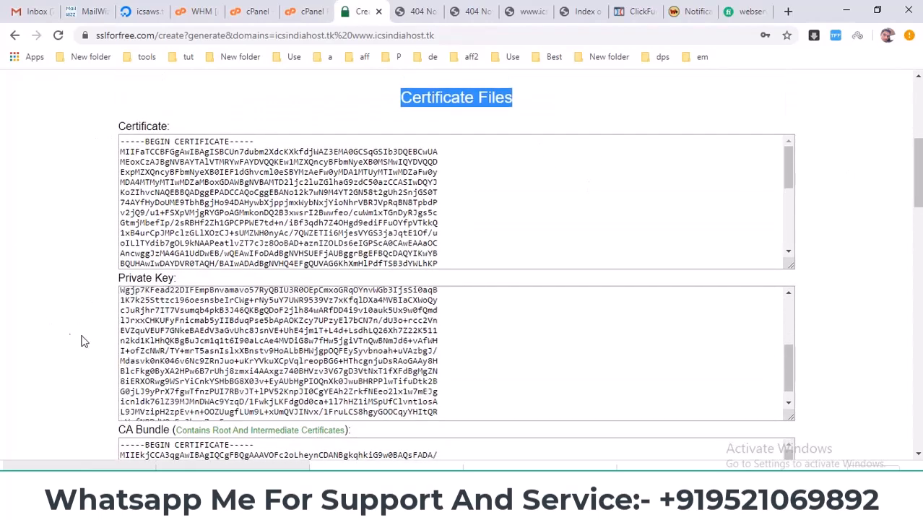
scroll(63, 343, down, 3)
scroll(116, 309, up, 5)
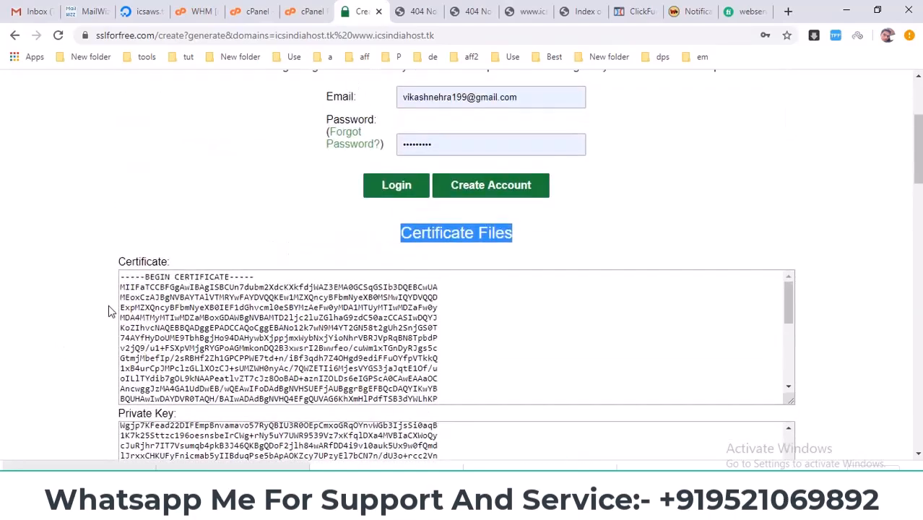
Step: Switch to cPanel and open the Manage SSL Hosts page from its SSL/TLS section
click(252, 11)
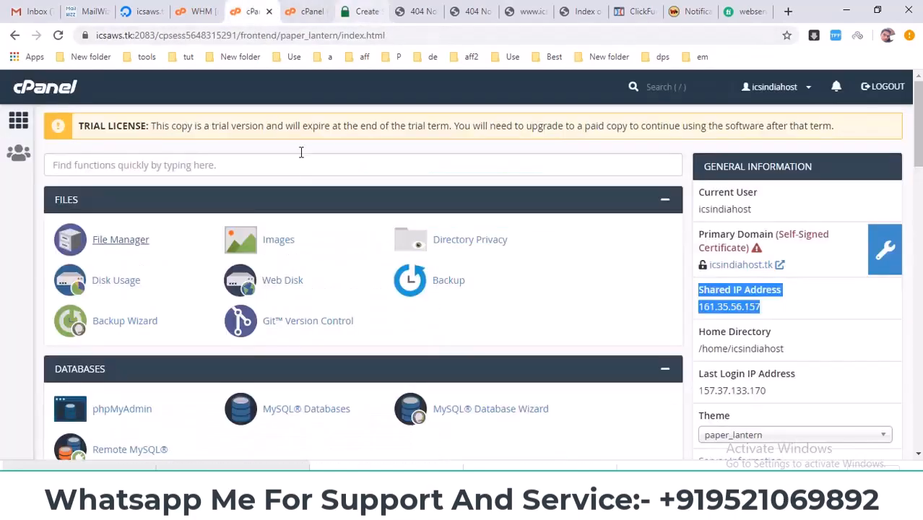
scroll(315, 236, down, 5)
scroll(315, 238, down, 10)
scroll(315, 245, up, 3)
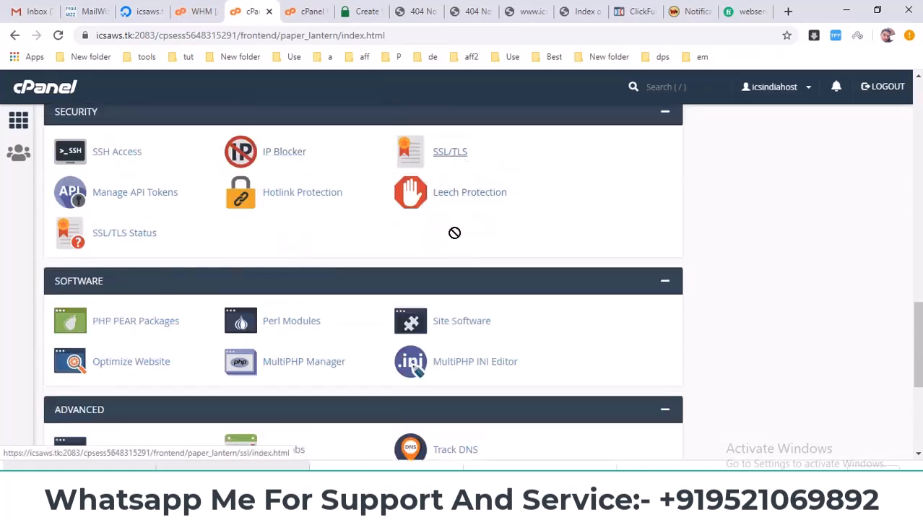
click(451, 153)
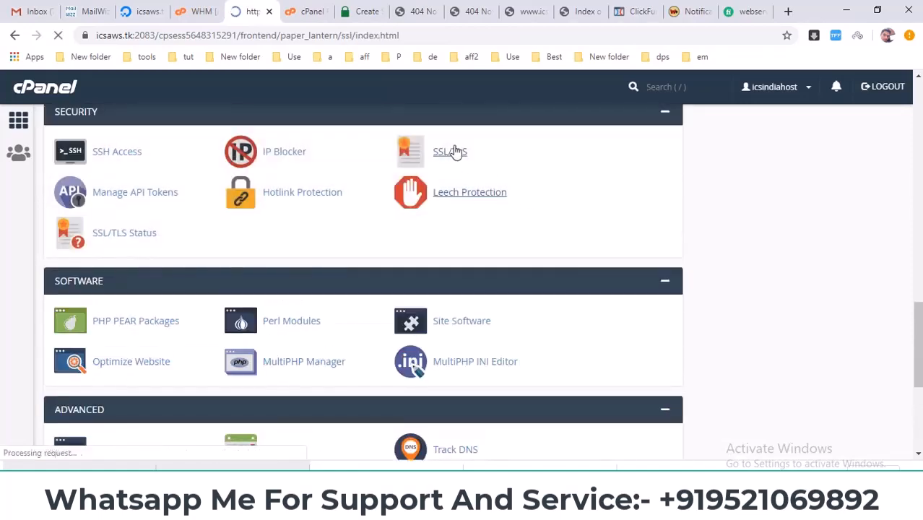
scroll(375, 257, down, 1)
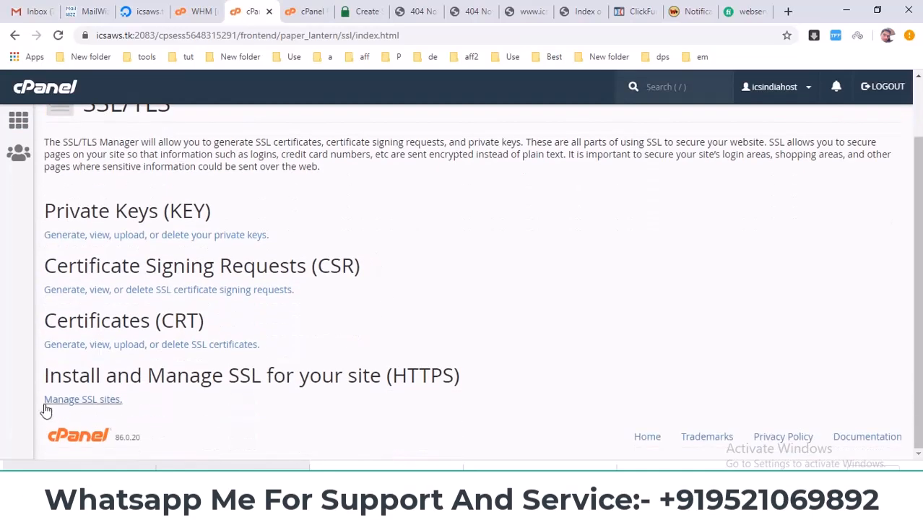
click(72, 402)
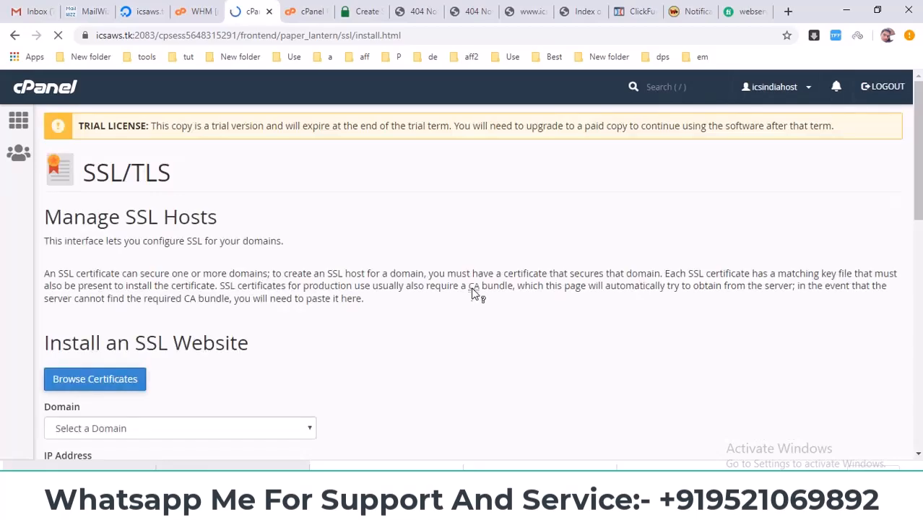
Step: Select icsindiahost.tk as the domain for the SSL website installation
scroll(433, 263, down, 3)
scroll(139, 237, up, 1)
scroll(314, 309, down, 6)
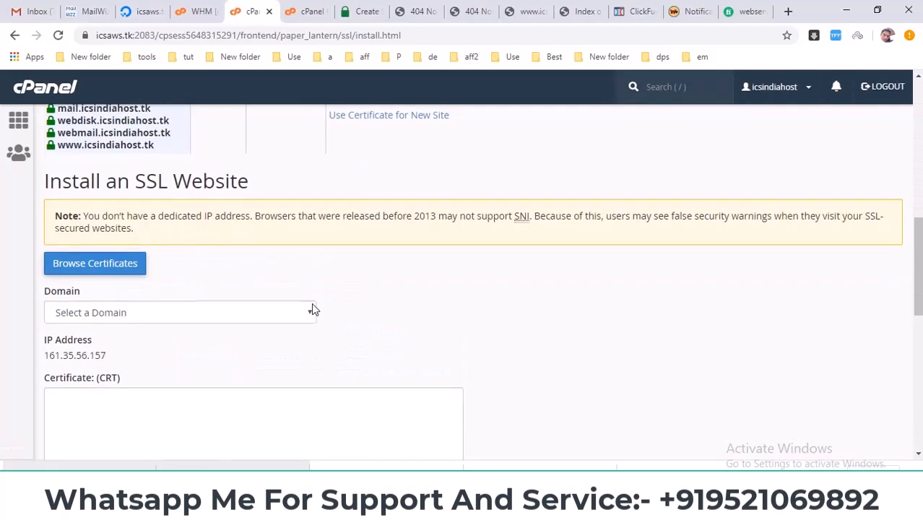
scroll(125, 258, up, 2)
click(120, 246)
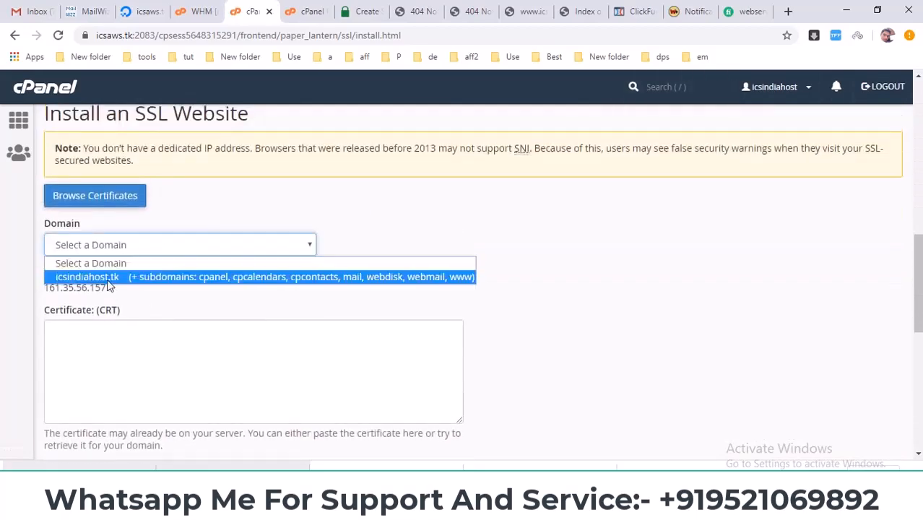
click(101, 279)
scroll(307, 289, down, 1)
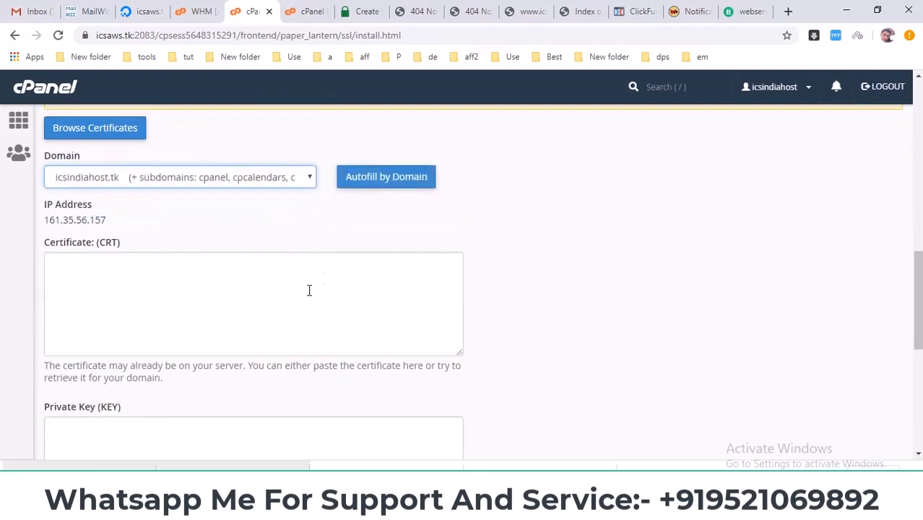
Step: Copy the full Certificate text from SSL For Free into the Certificate (CRT) field of cPanel's SSL installation form
click(422, 8)
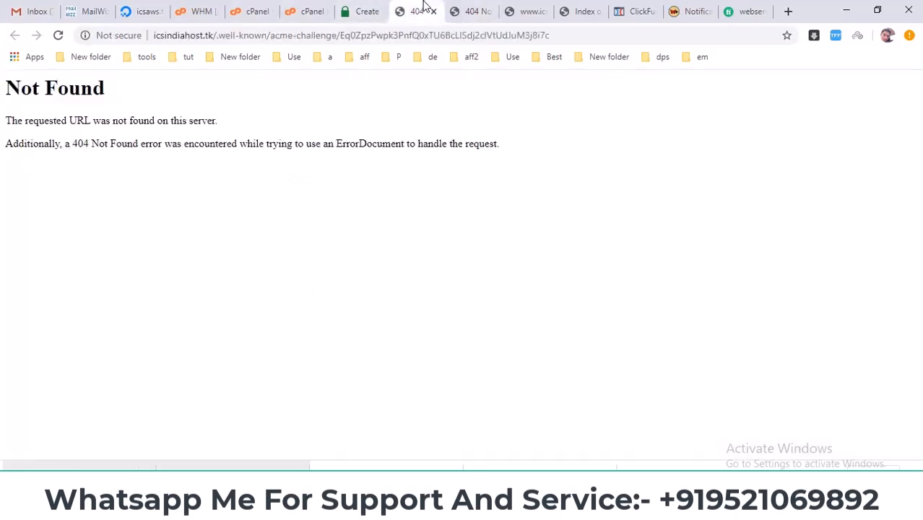
click(374, 6)
right_click(239, 318)
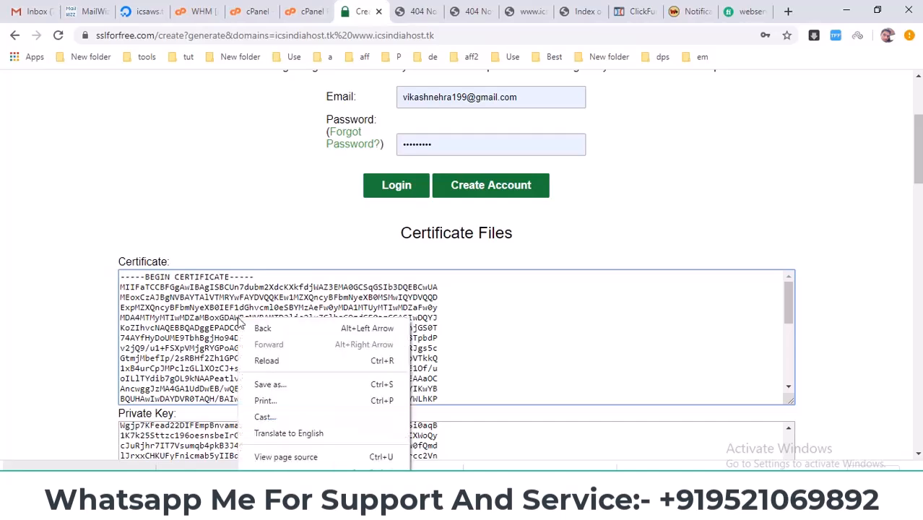
triple_click(195, 318)
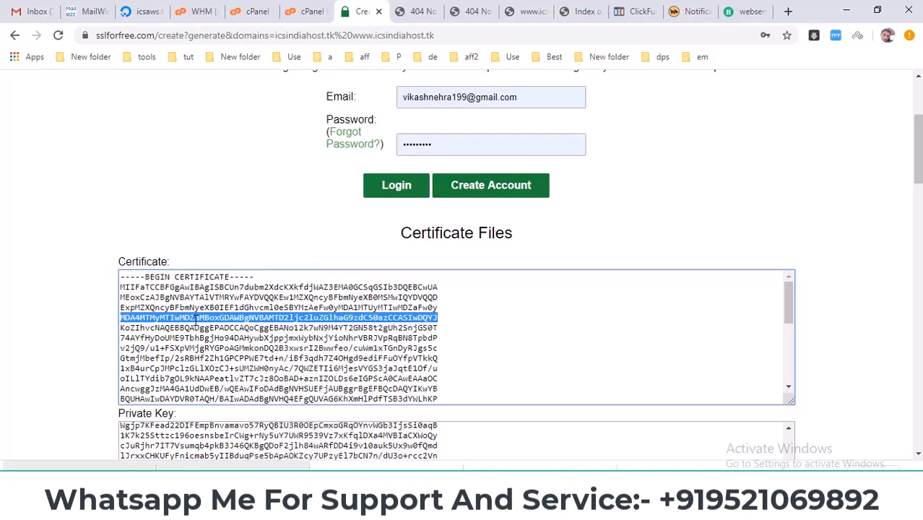
key(ctrl+a)
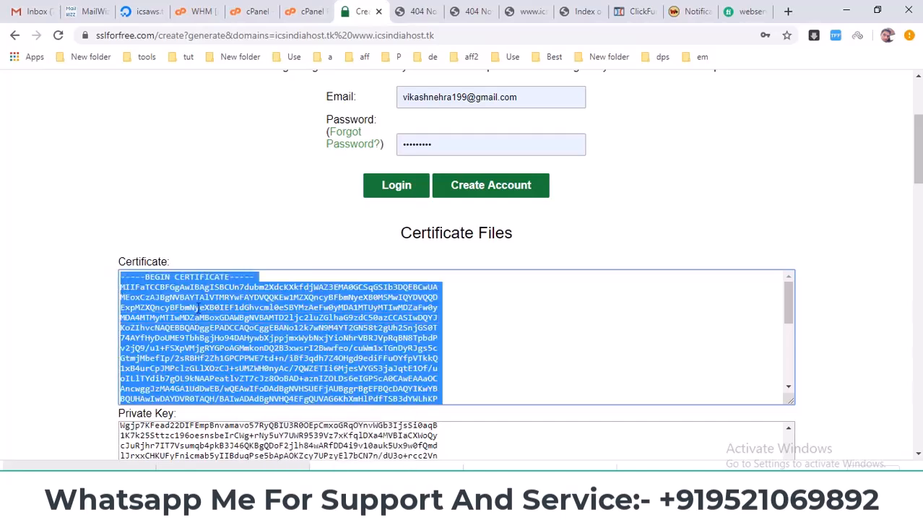
right_click(197, 307)
click(217, 317)
click(303, 11)
click(252, 11)
right_click(185, 304)
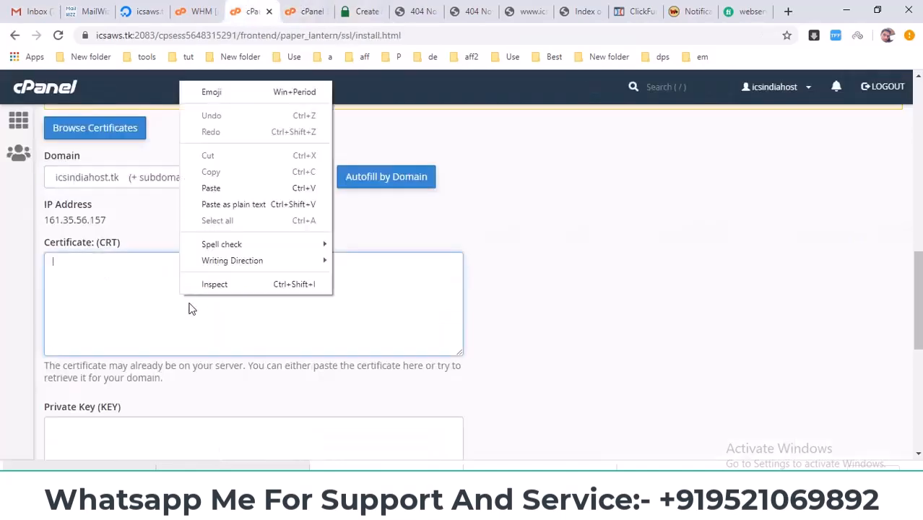
click(227, 189)
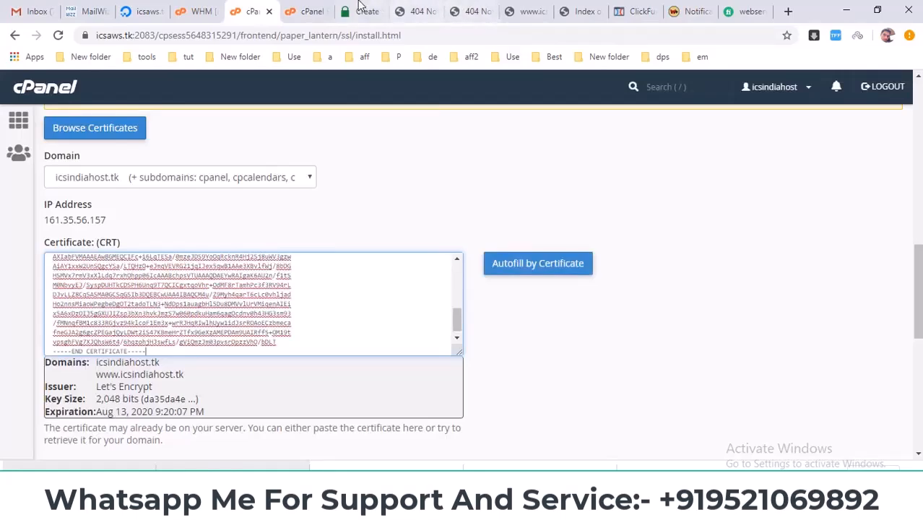
Step: Copy the full private key from SSL For Free into the Private Key (KEY) field of cPanel's SSL installation form
click(376, 6)
scroll(579, 274, down, 3)
scroll(82, 283, down, 3)
click(186, 350)
key(ctrl+a)
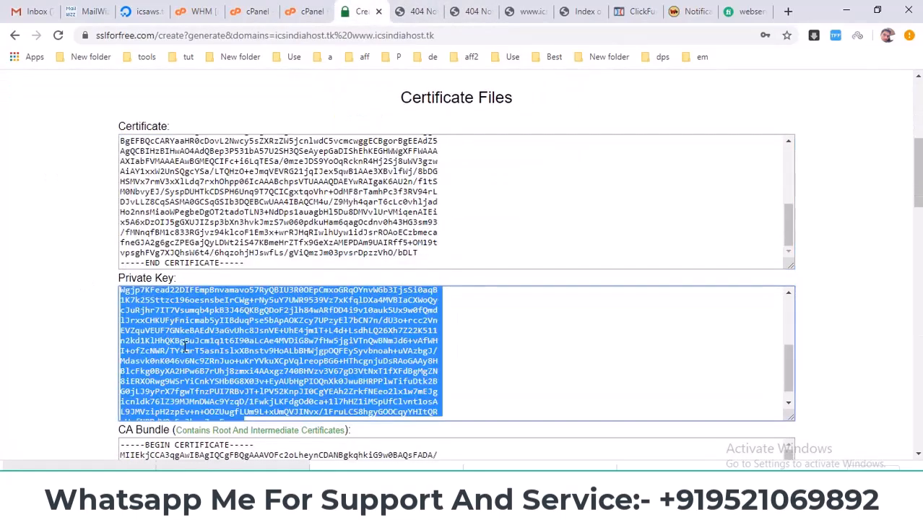
right_click(184, 346)
click(217, 357)
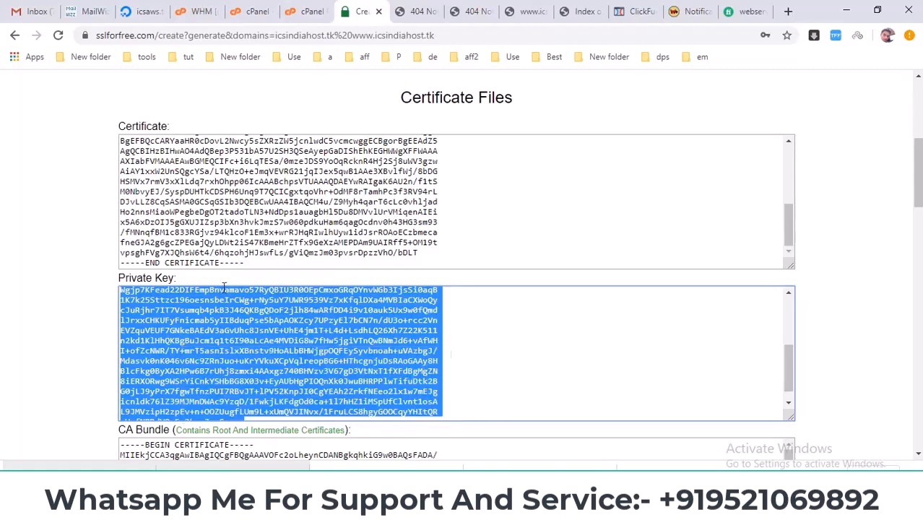
click(253, 11)
scroll(57, 340, down, 3)
click(123, 327)
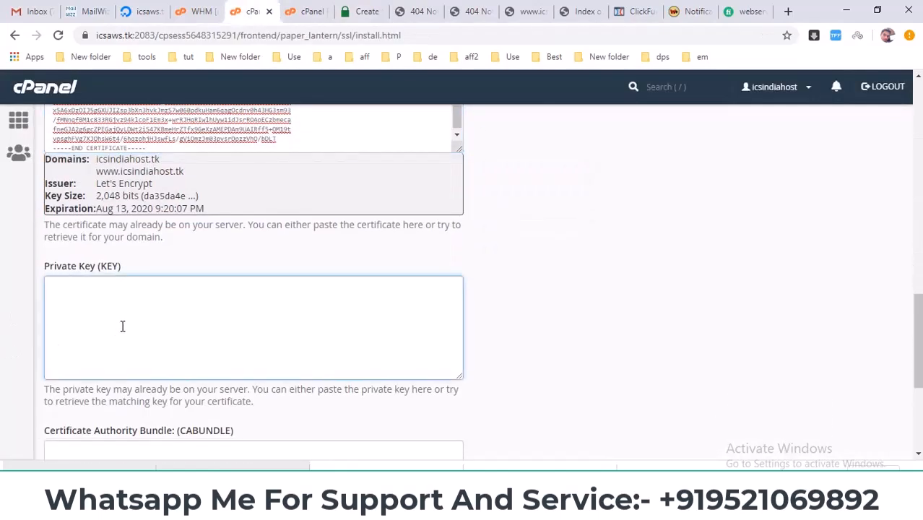
key(ctrl+v)
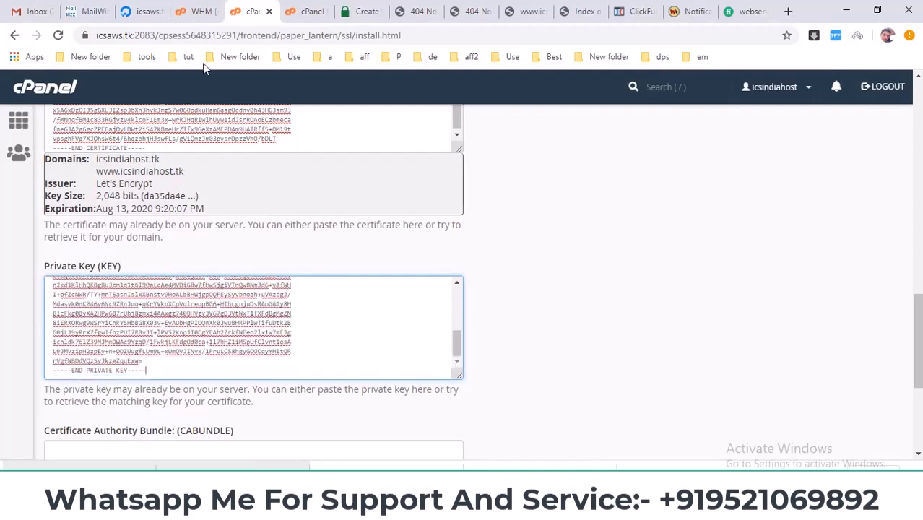
Step: Copy the full CA Bundle text from SSL For Free into the Certificate Authority Bundle (CABUNDLE) field of cPanel's SSL installation form
click(364, 10)
scroll(55, 354, down, 3)
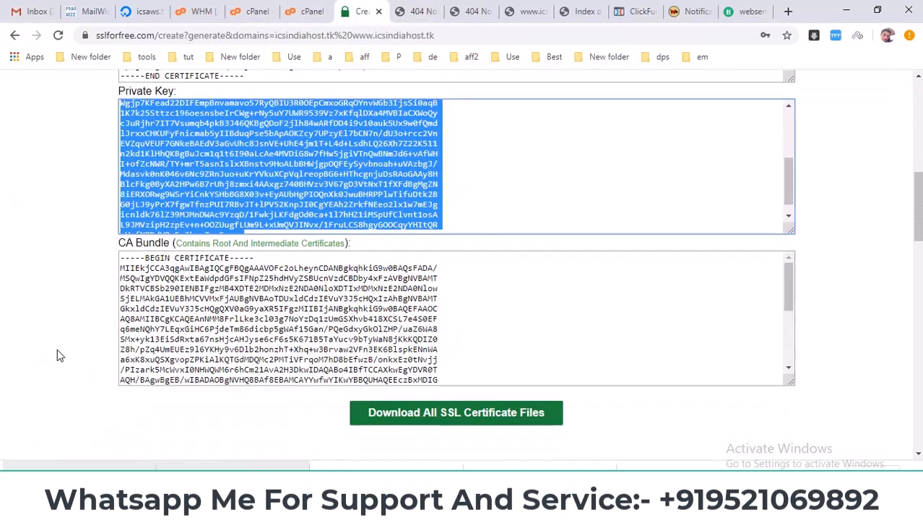
click(236, 282)
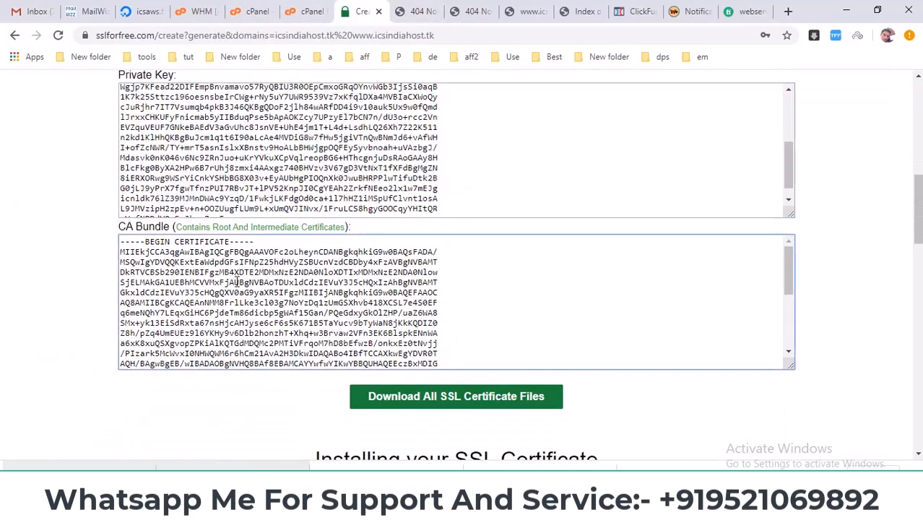
key(ctrl+a)
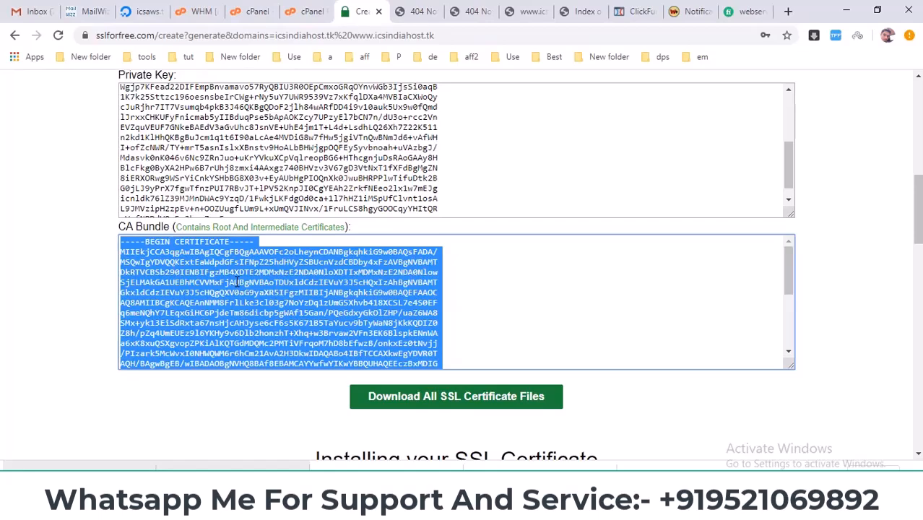
click(267, 11)
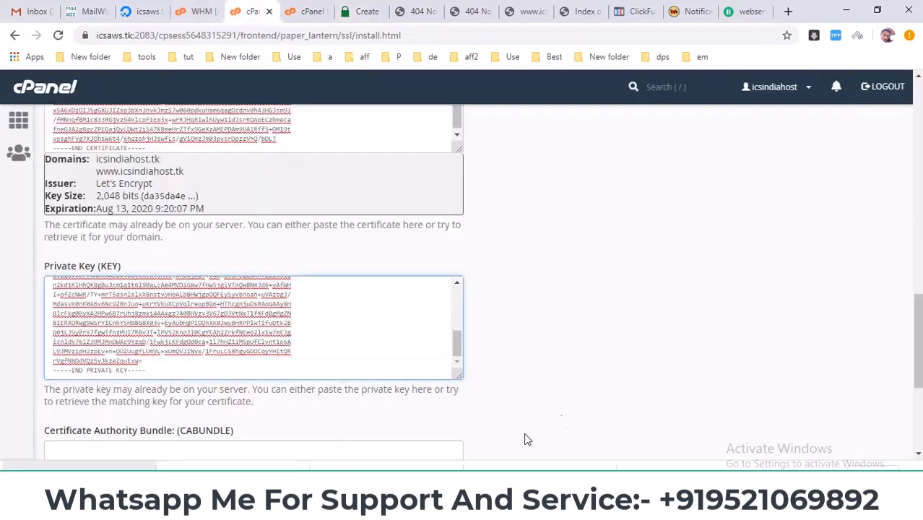
scroll(430, 468, down, 3)
click(107, 215)
right_click(105, 208)
click(133, 312)
Step: Install the certificate for icsindiahost.tk and acknowledge the result dialog after reading it through
click(79, 360)
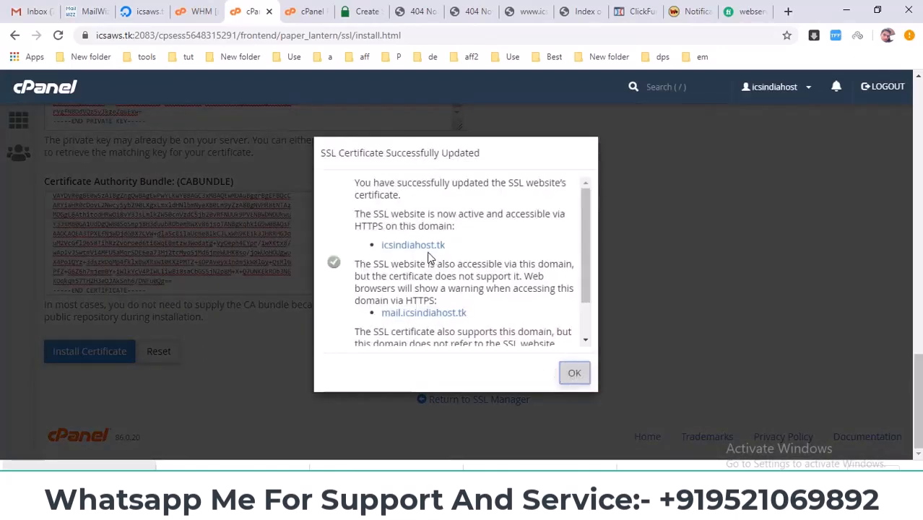
scroll(580, 351, down, 2)
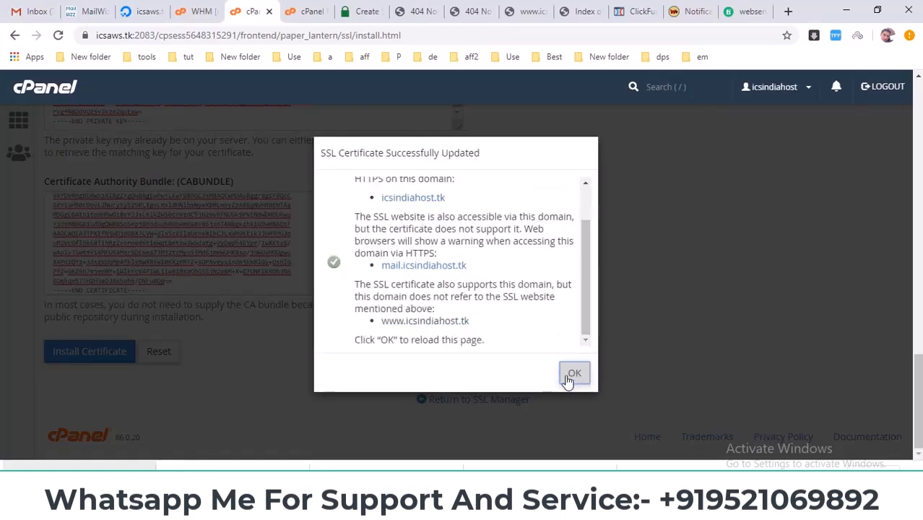
click(572, 374)
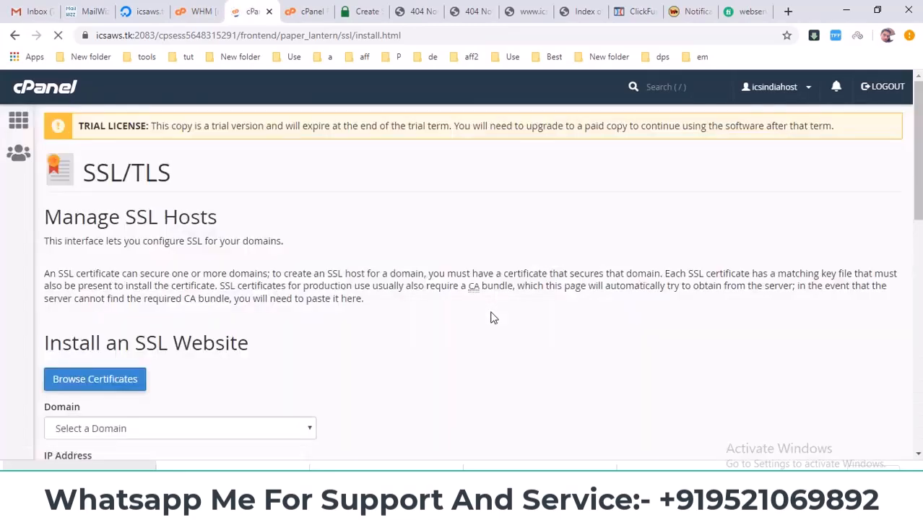
Step: Load the icsindiahost.tk home page by removing the acme-challenge path from the open verification address
click(420, 10)
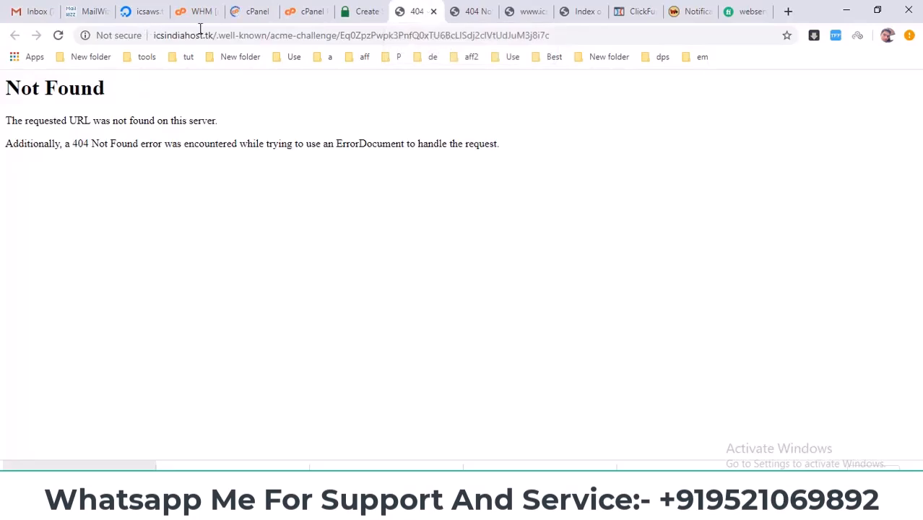
drag(220, 37, 723, 87)
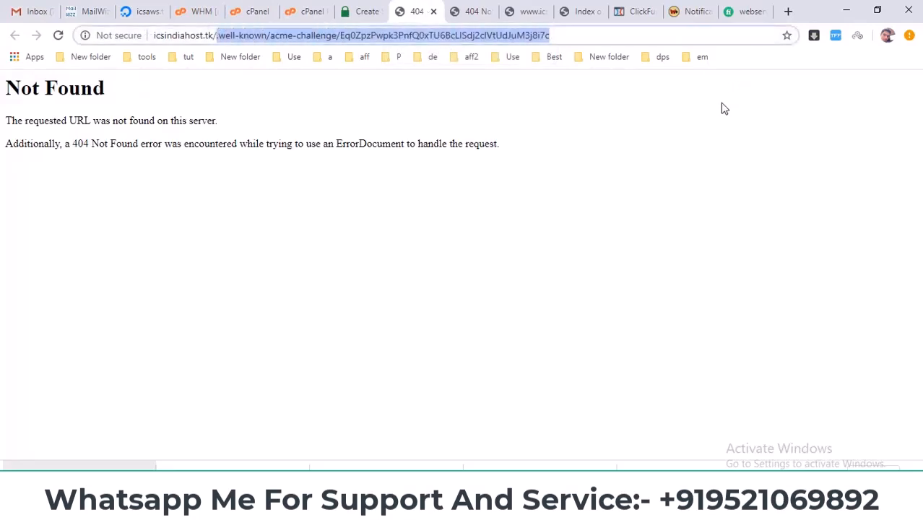
key(BackSpace)
key(Return)
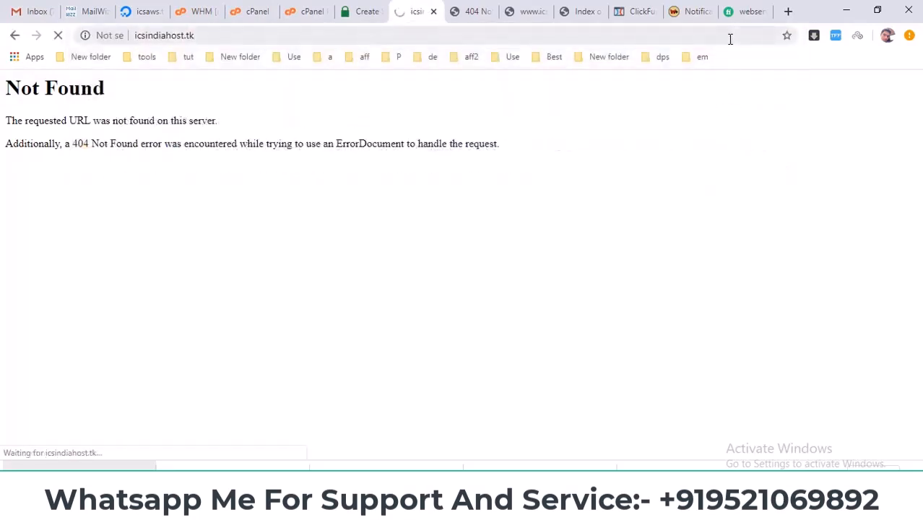
click(162, 36)
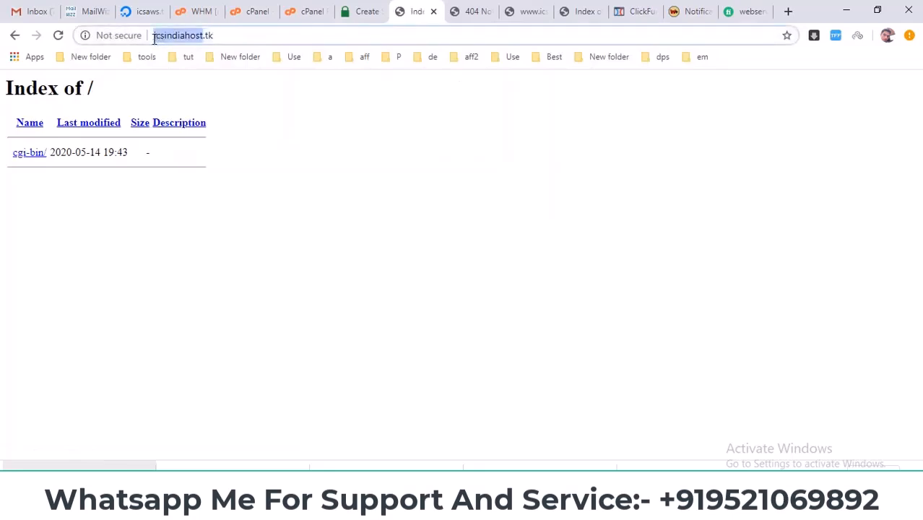
click(154, 36)
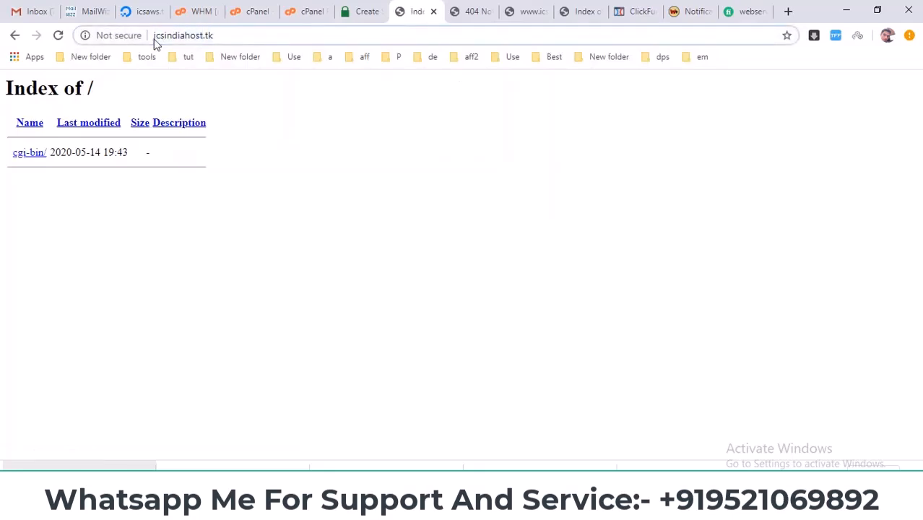
text(h)
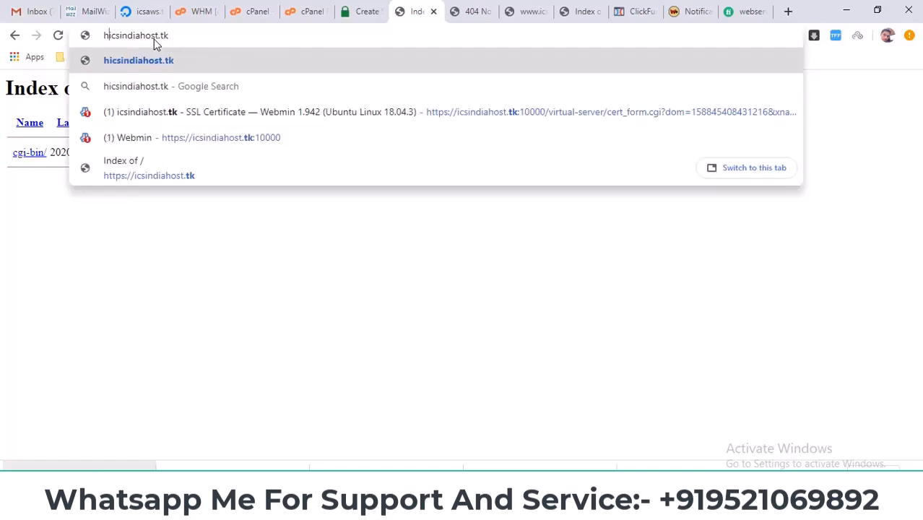
text(tt)
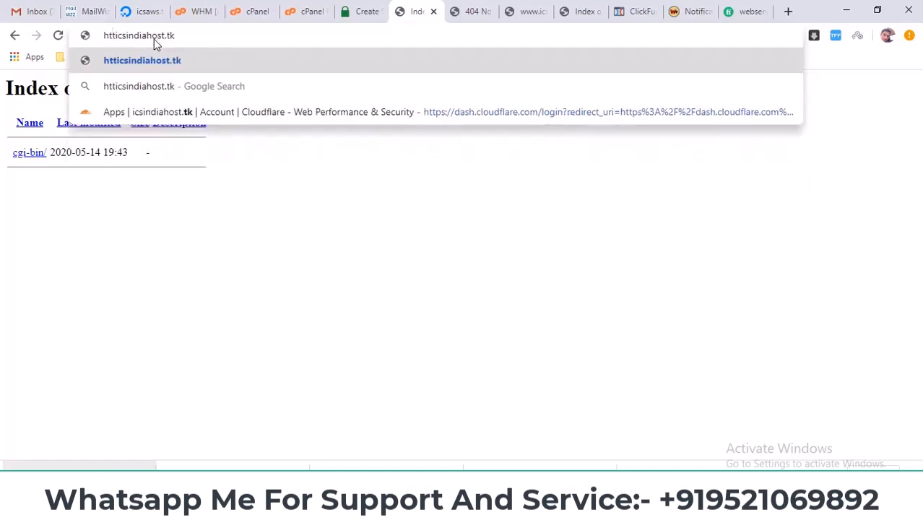
text(ps)
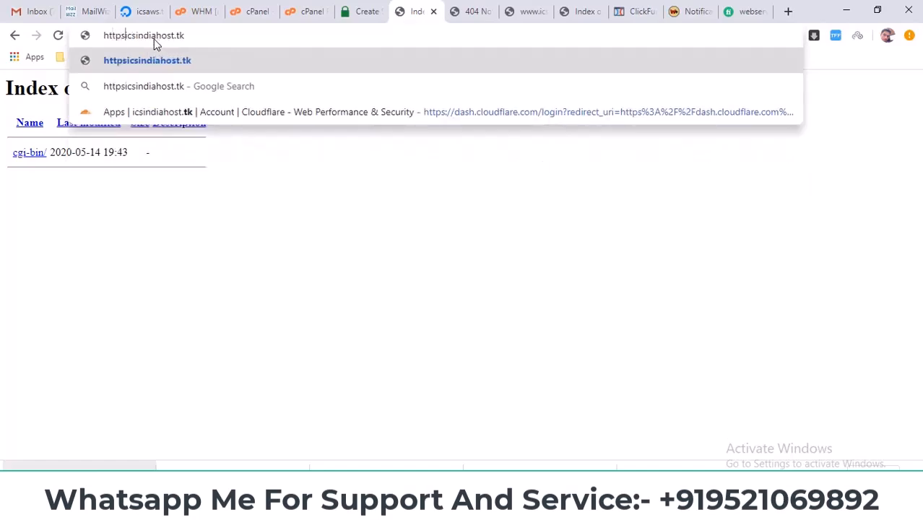
text(://)
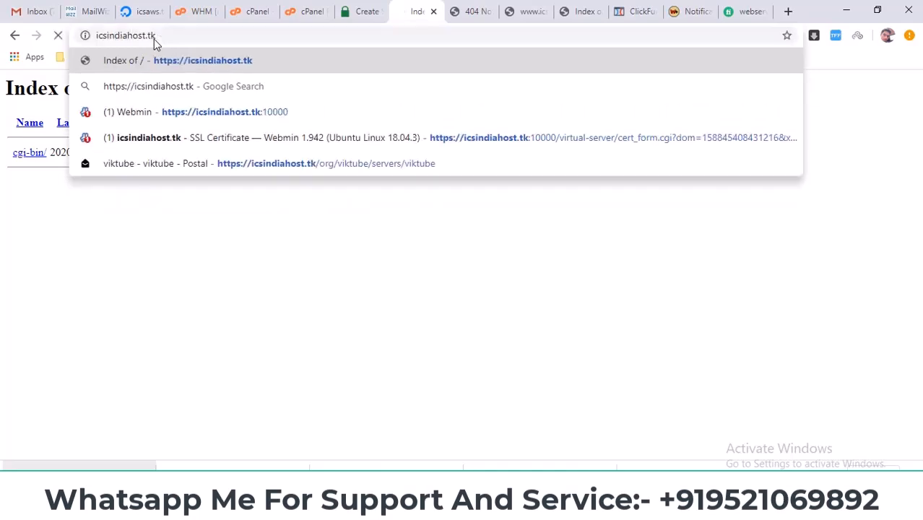
key(Return)
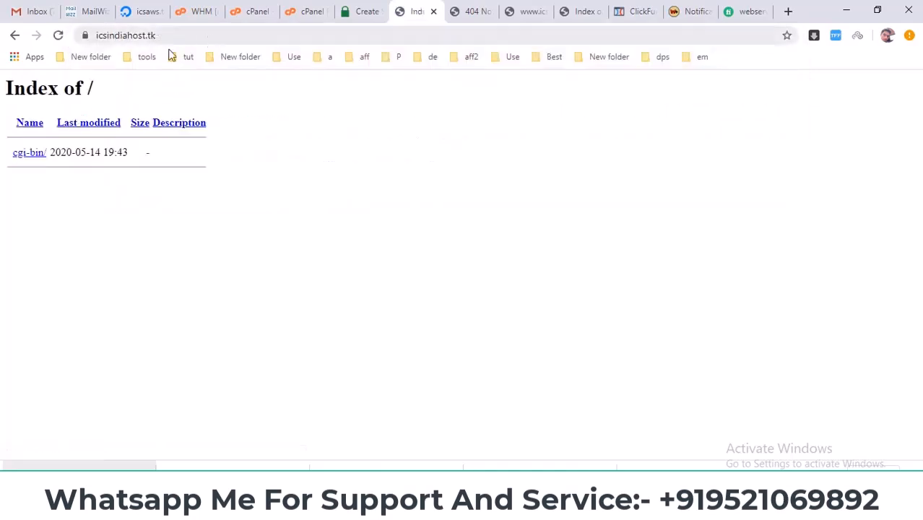
click(85, 35)
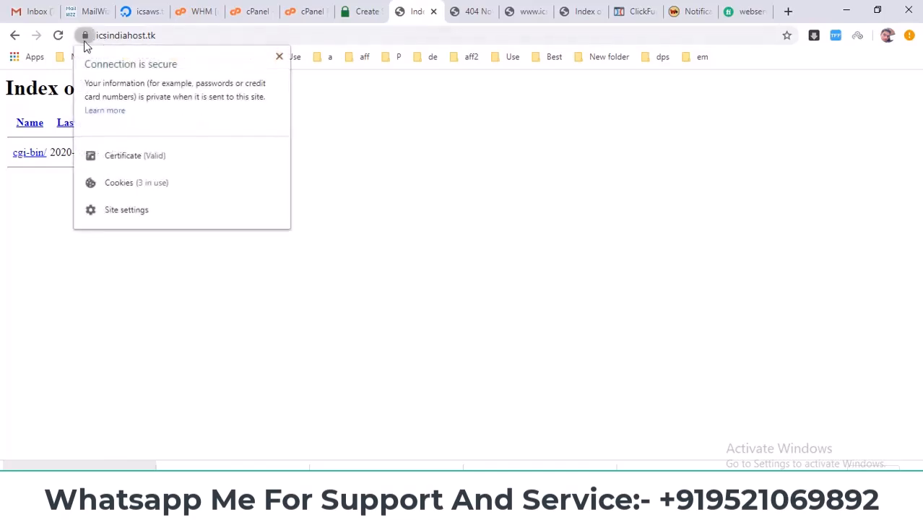
Step: Close the two leftover verification file pages and return to the SSL For Free page
click(471, 10)
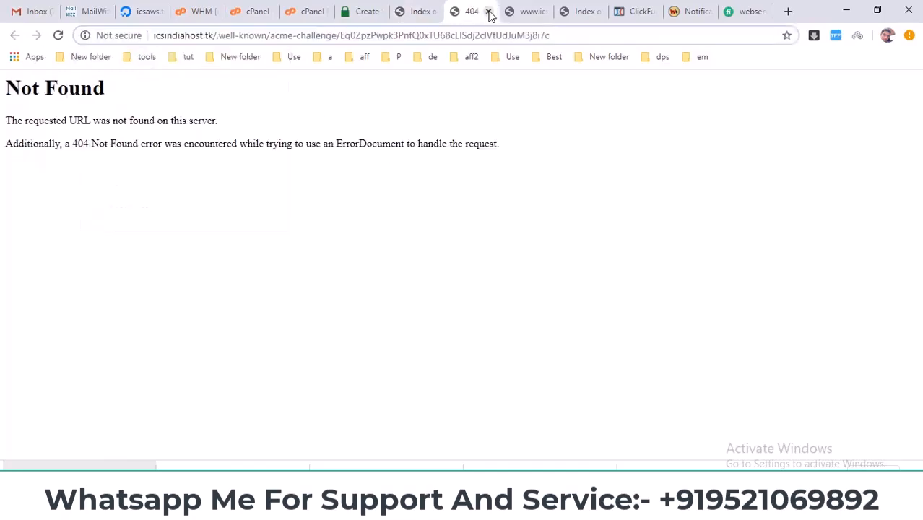
click(489, 13)
click(505, 11)
click(363, 11)
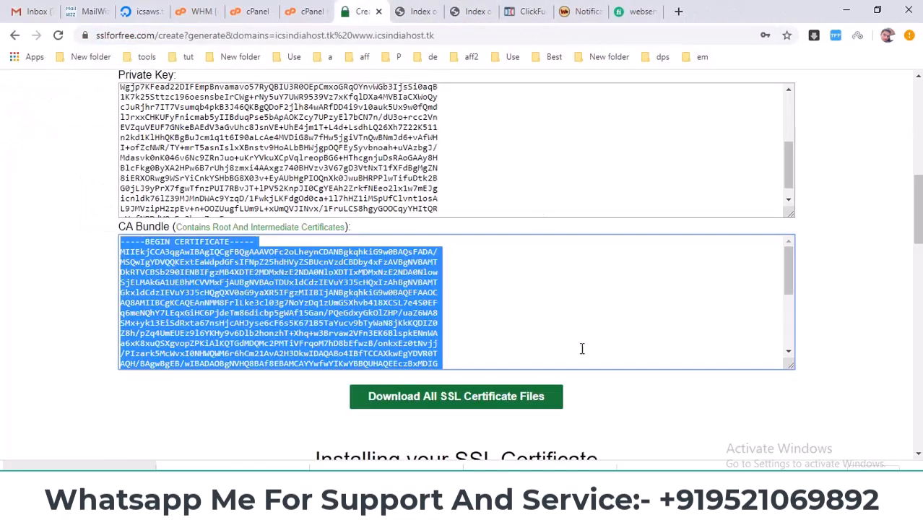
Step: Switch to PowerPoint and review the remaining SPF And Dkim and Email Create items on slide 3
click(639, 507)
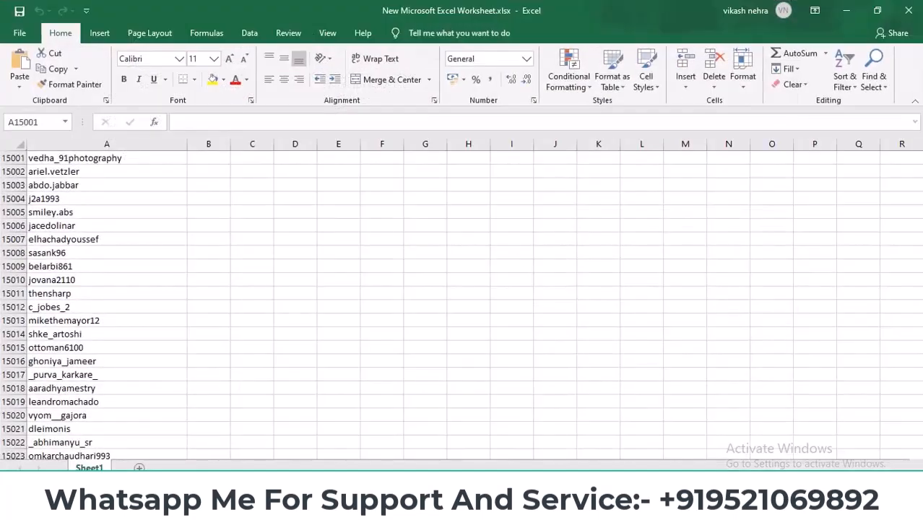
key(alt+Tab)
click(666, 507)
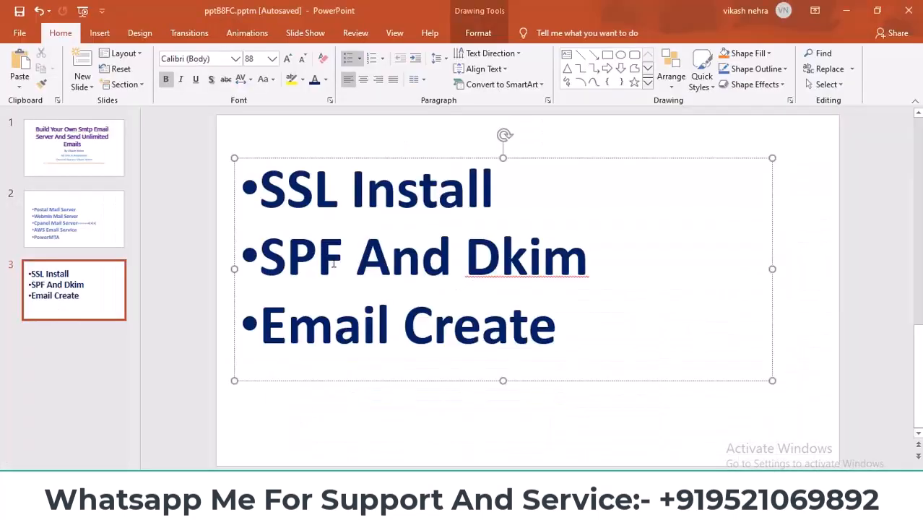
drag(271, 253, 610, 258)
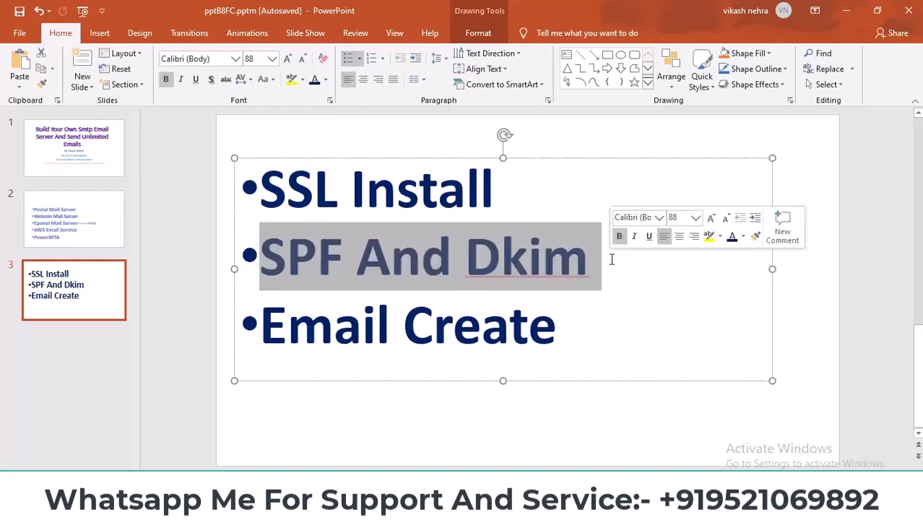
drag(567, 331, 318, 331)
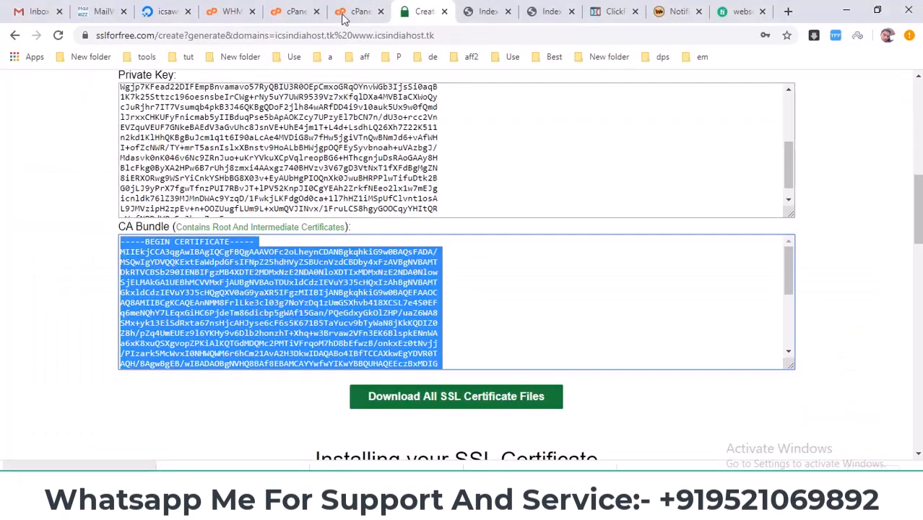
Step: Switch back to cPanel in the browser, return to its home page and close the File Manager page
click(341, 14)
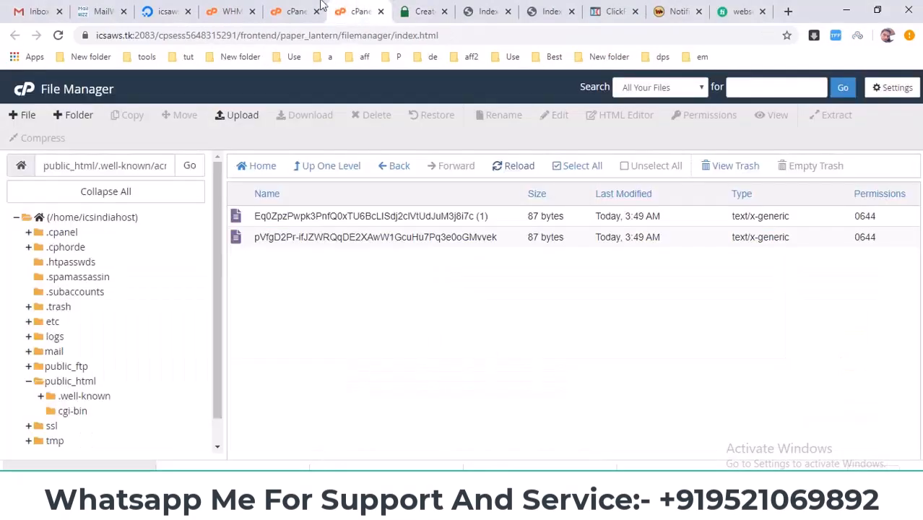
click(295, 8)
click(244, 4)
click(278, 4)
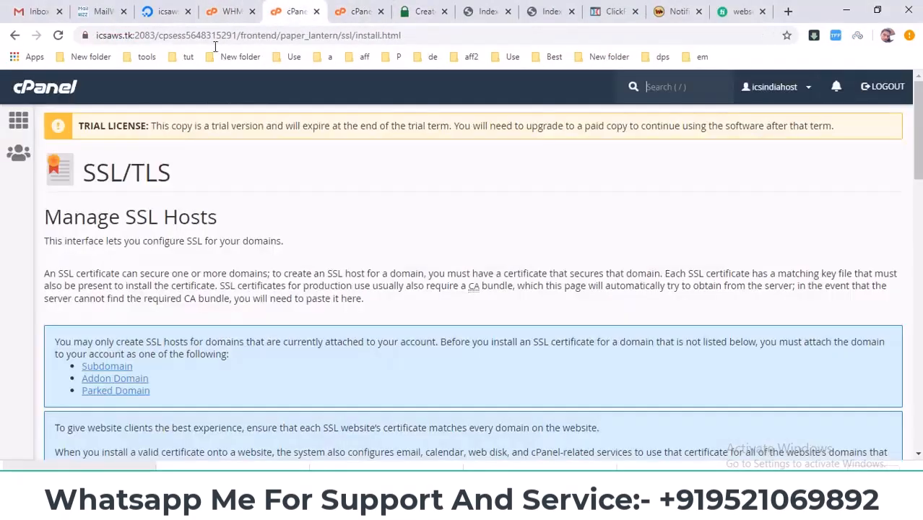
click(11, 125)
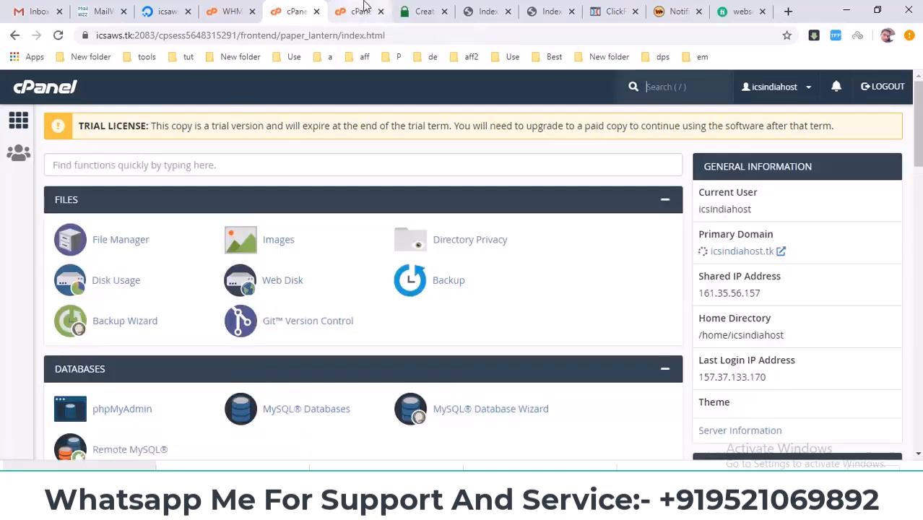
click(381, 11)
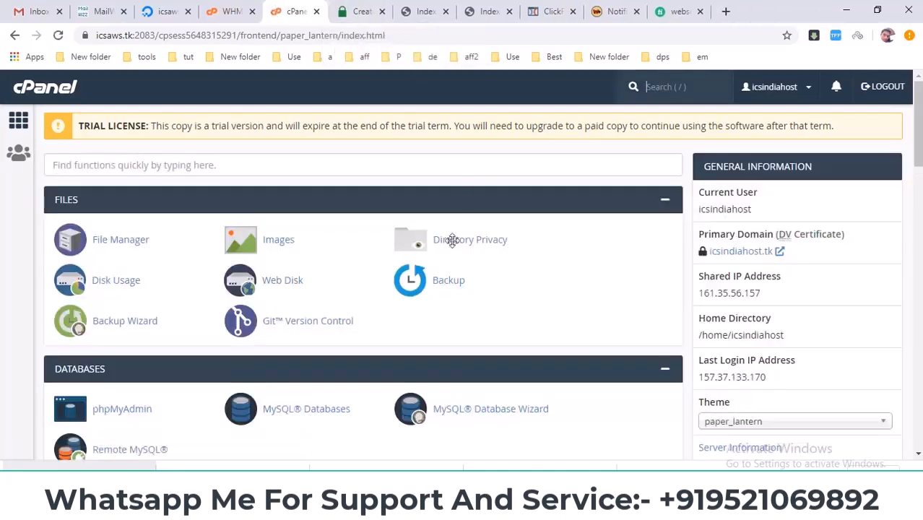
Step: Open Email Accounts from cPanel's Email section and start creating a new email account
scroll(273, 328, down, 3)
scroll(319, 346, down, 5)
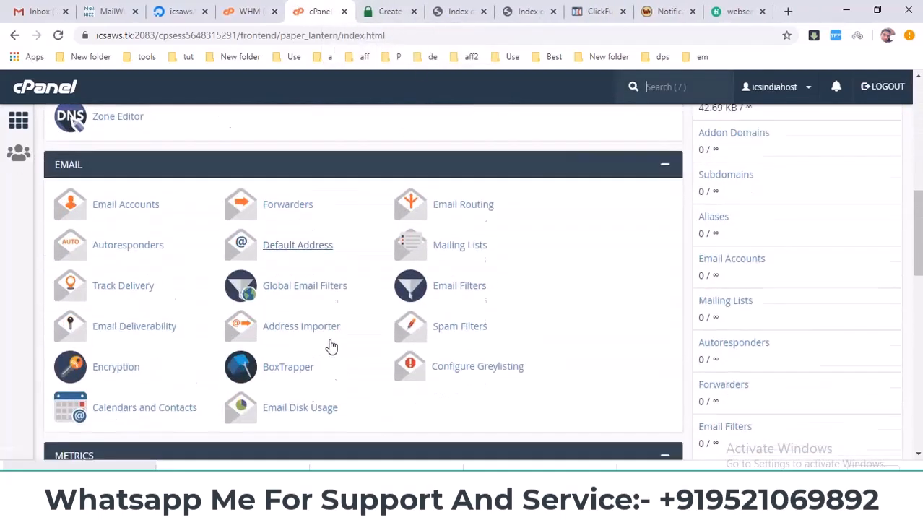
click(132, 173)
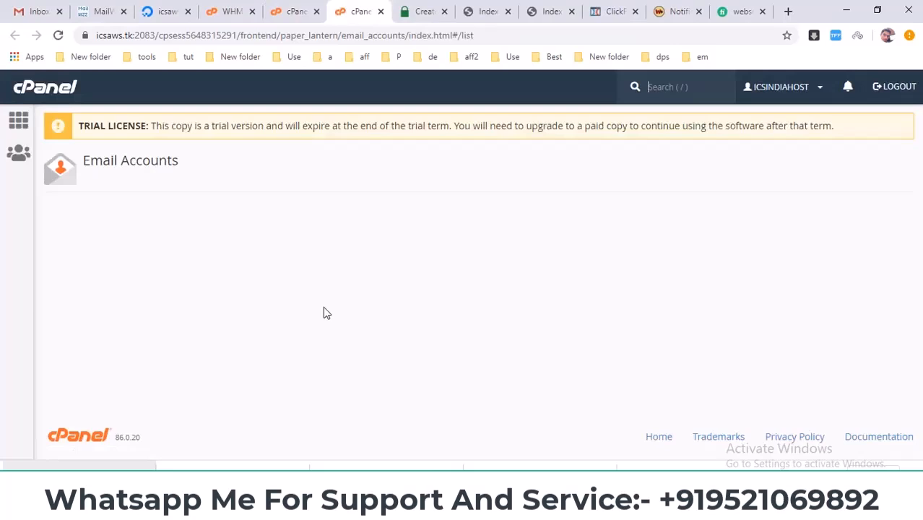
click(855, 324)
scroll(439, 277, down, 1)
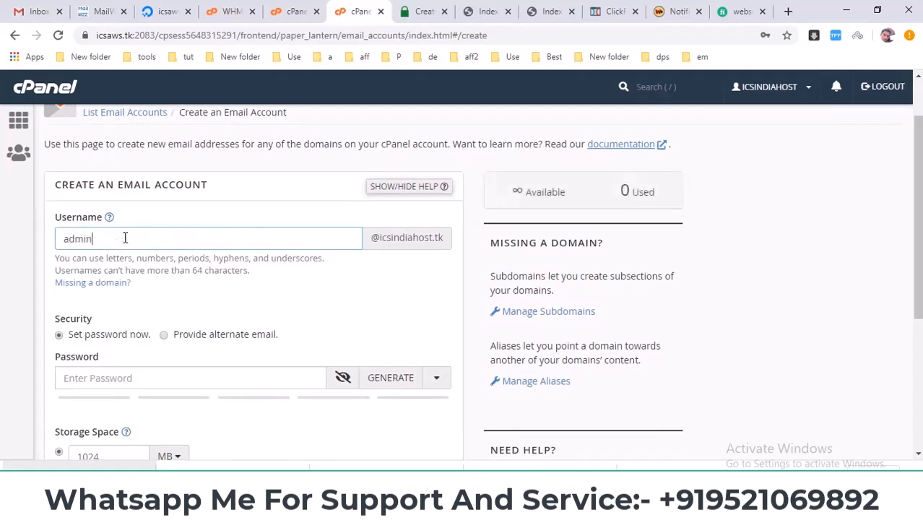
scroll(94, 233, down, 2)
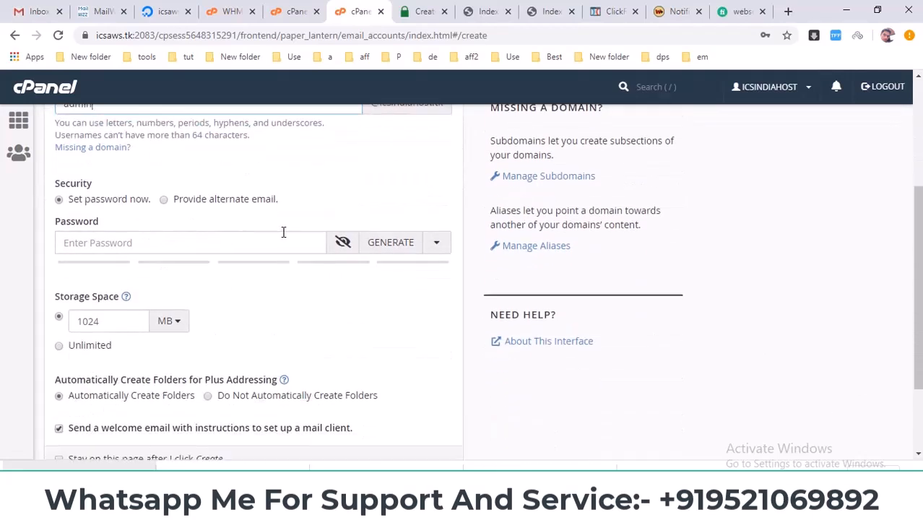
click(176, 246)
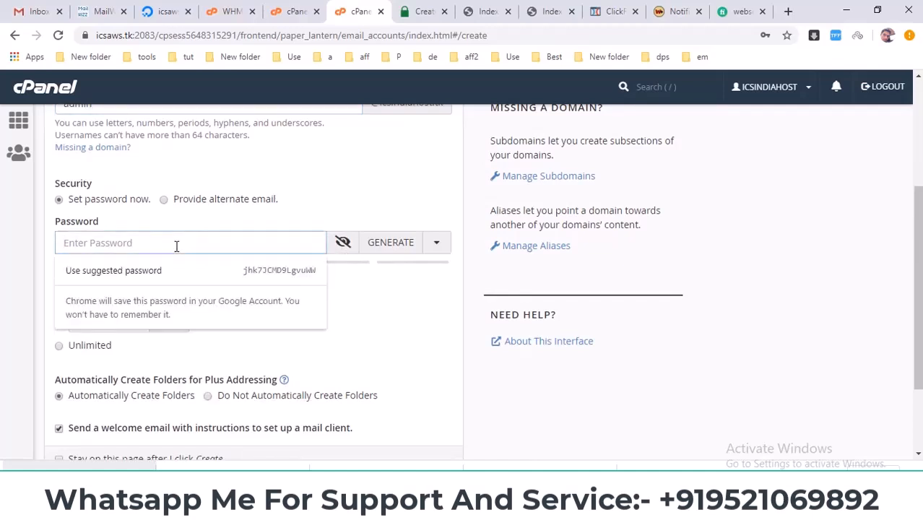
text(••••••••••)
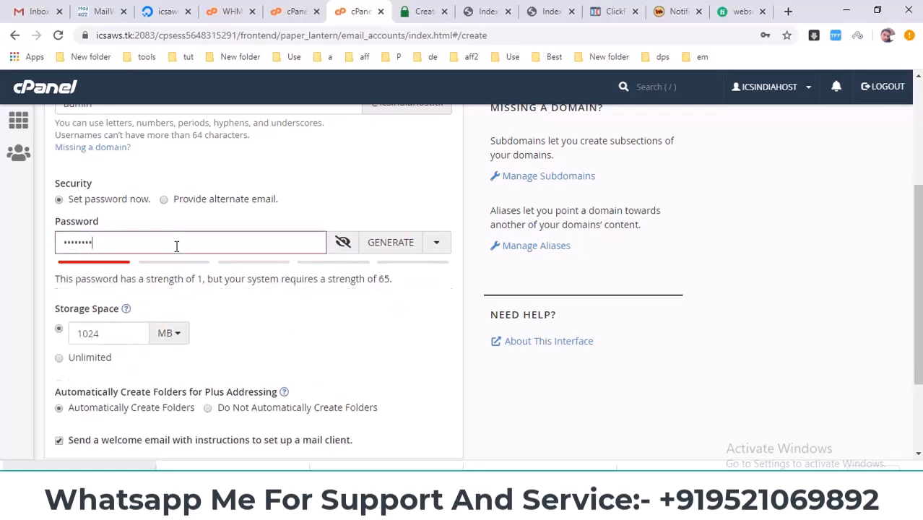
scroll(173, 252, down, 2)
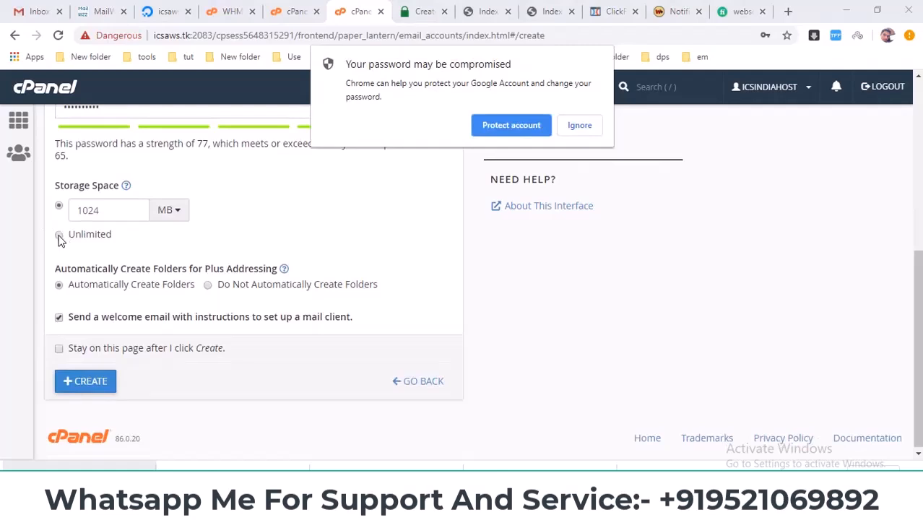
Step: Ignore the compromised-password warning, set the account's storage to unlimited, turn off the welcome email and create the account
click(584, 127)
click(59, 234)
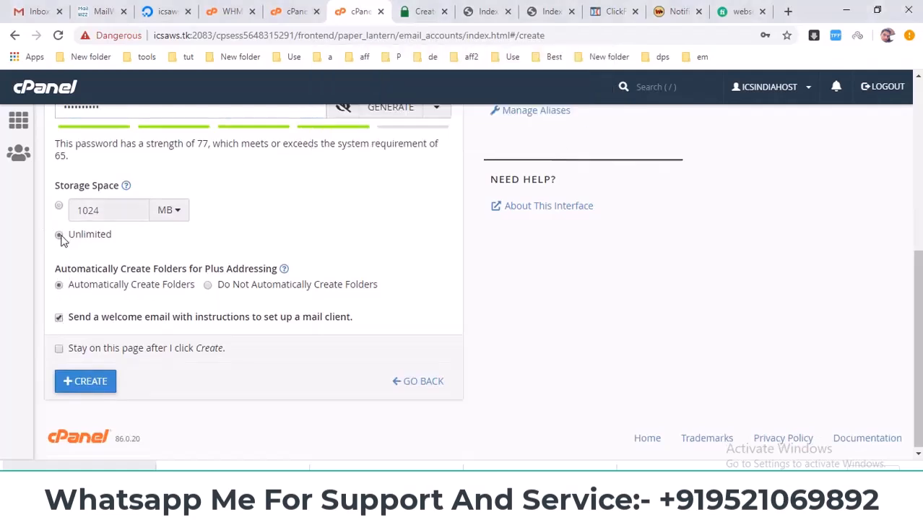
click(58, 318)
scroll(178, 355, up, 4)
scroll(177, 346, down, 3)
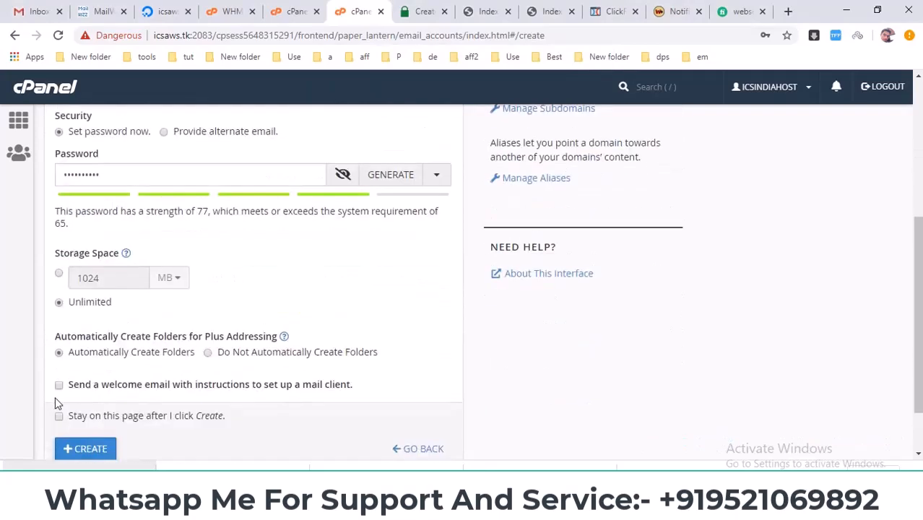
scroll(58, 403, down, 1)
click(91, 380)
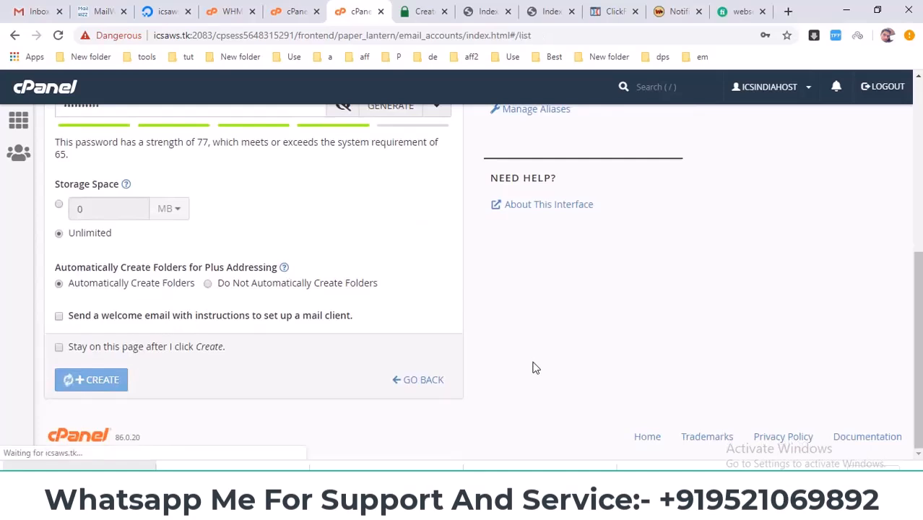
click(785, 60)
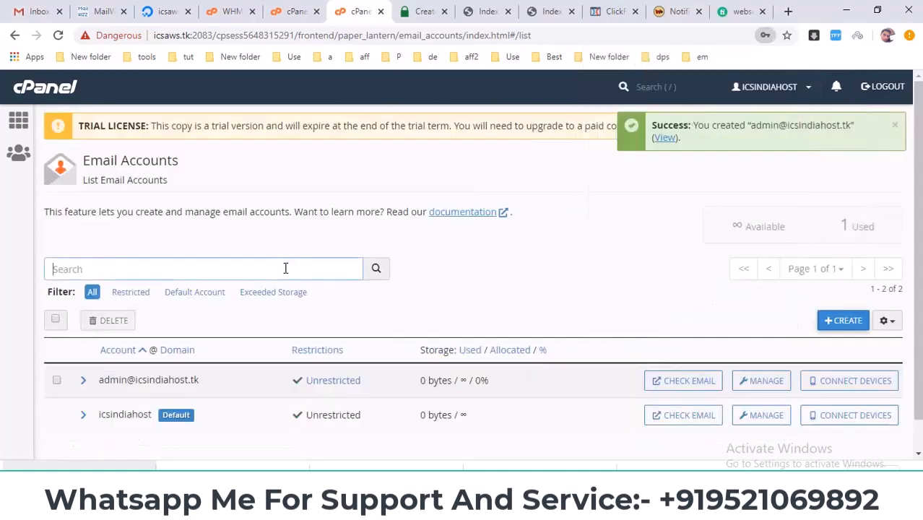
Step: Find the new admin account in the Email Accounts list and open its mail client setup page
scroll(284, 269, down, 1)
drag(226, 347, 59, 387)
click(344, 446)
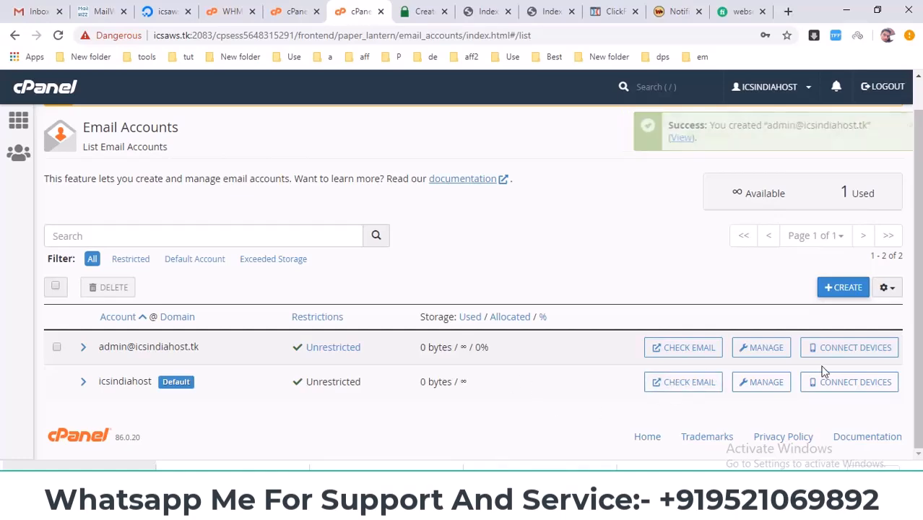
click(845, 350)
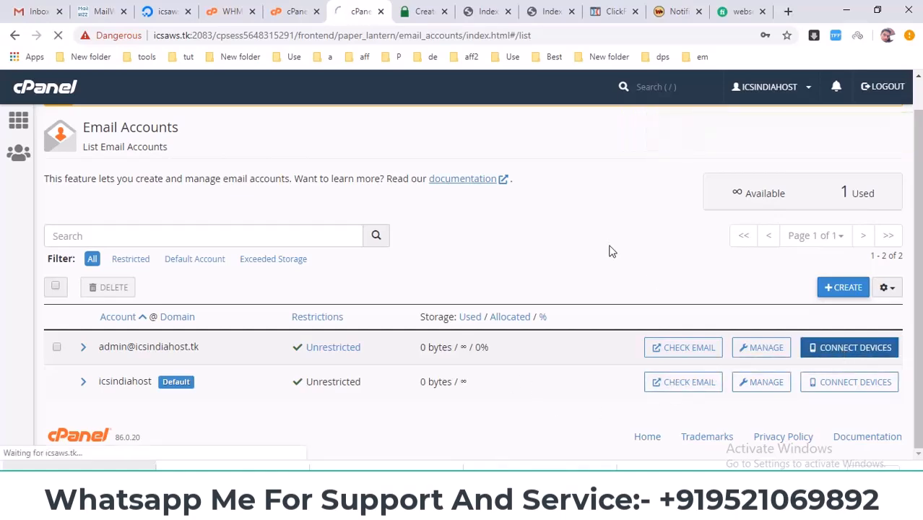
Step: Examine the Secure SSL/TLS manual settings for the admin account's username, password, outgoing server and SMTP port
scroll(610, 244, down, 5)
scroll(633, 286, up, 2)
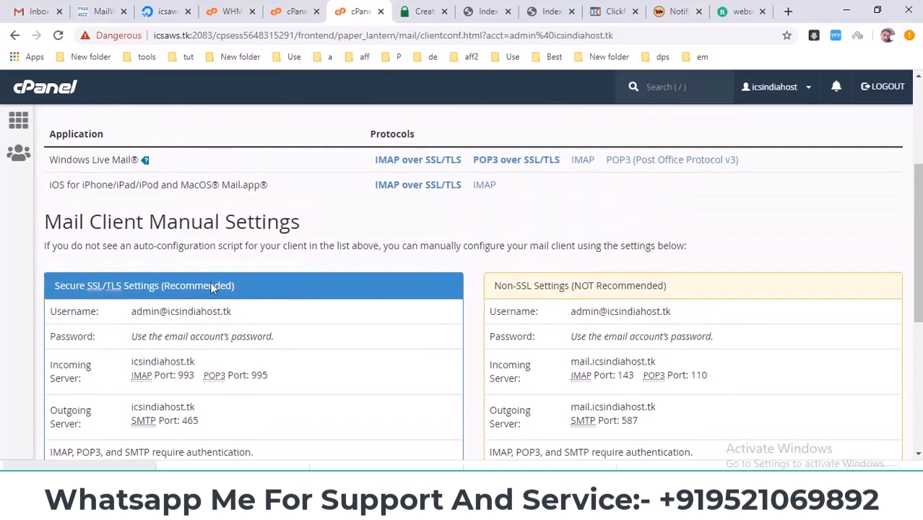
drag(54, 226, 245, 228)
click(246, 228)
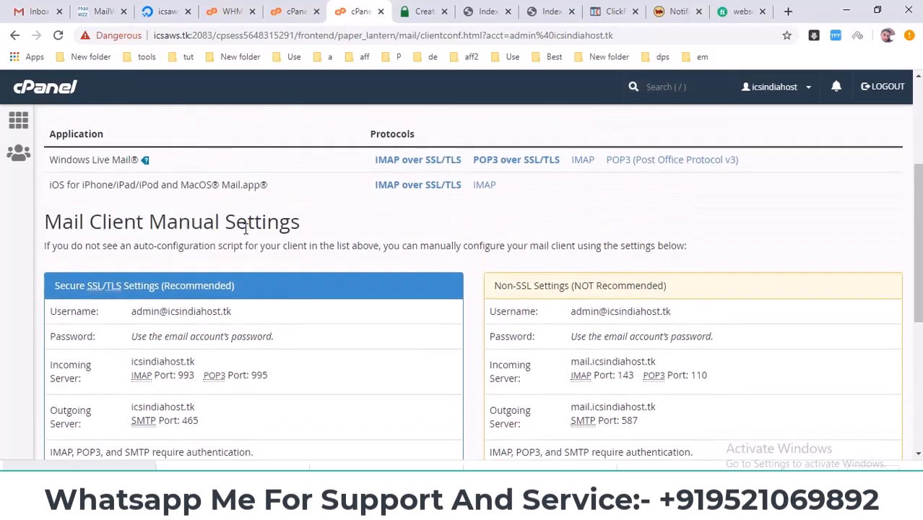
scroll(245, 238, down, 2)
triple_click(151, 180)
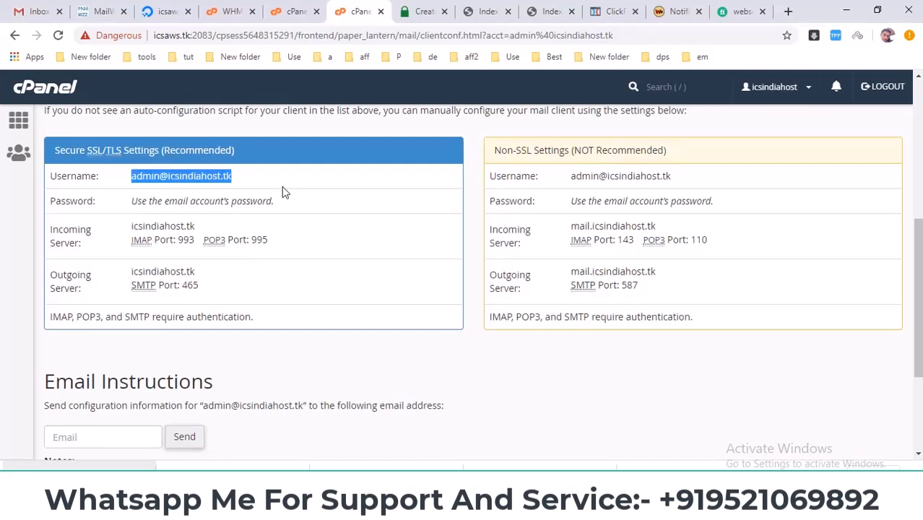
triple_click(149, 201)
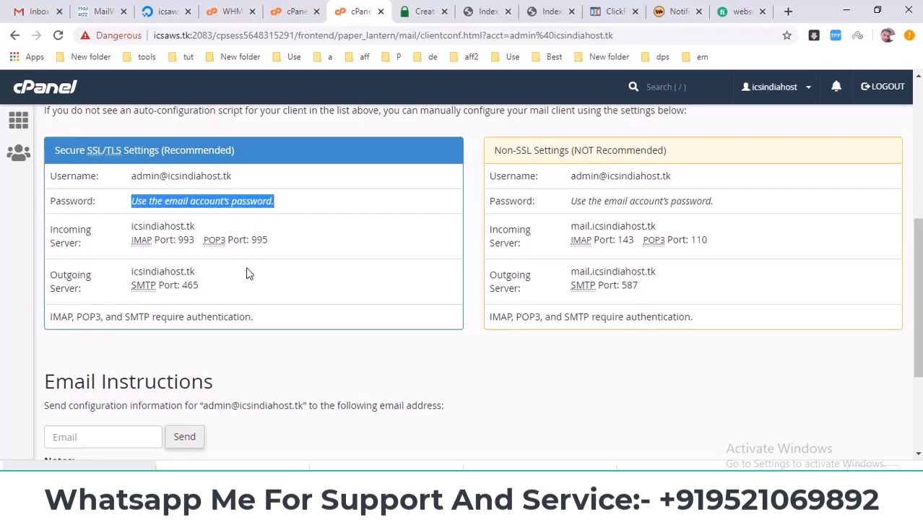
drag(122, 273, 227, 274)
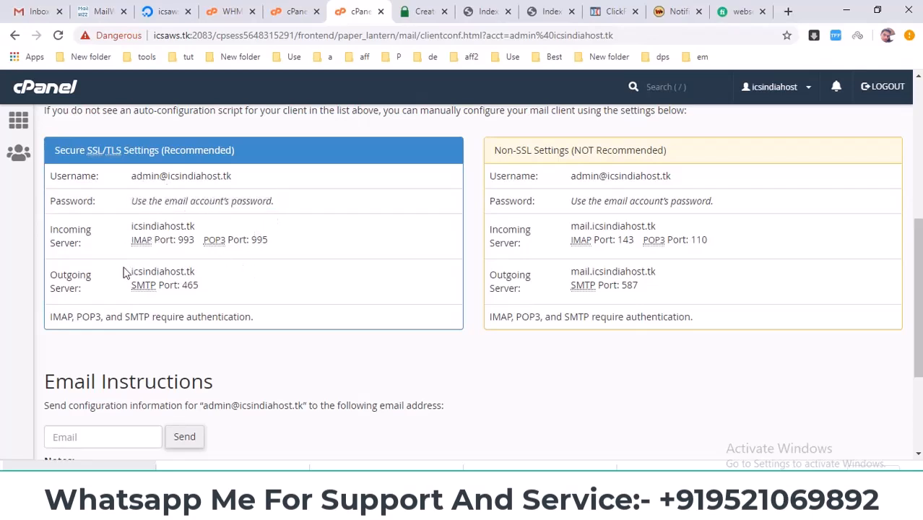
click(188, 271)
double_click(185, 289)
click(194, 287)
drag(195, 284, 205, 282)
scroll(264, 304, up, 3)
scroll(238, 260, down, 4)
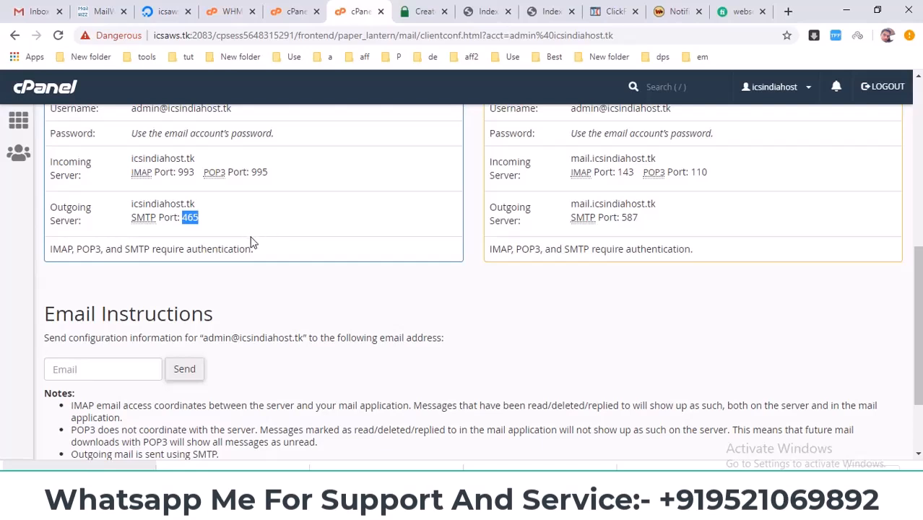
scroll(339, 263, up, 6)
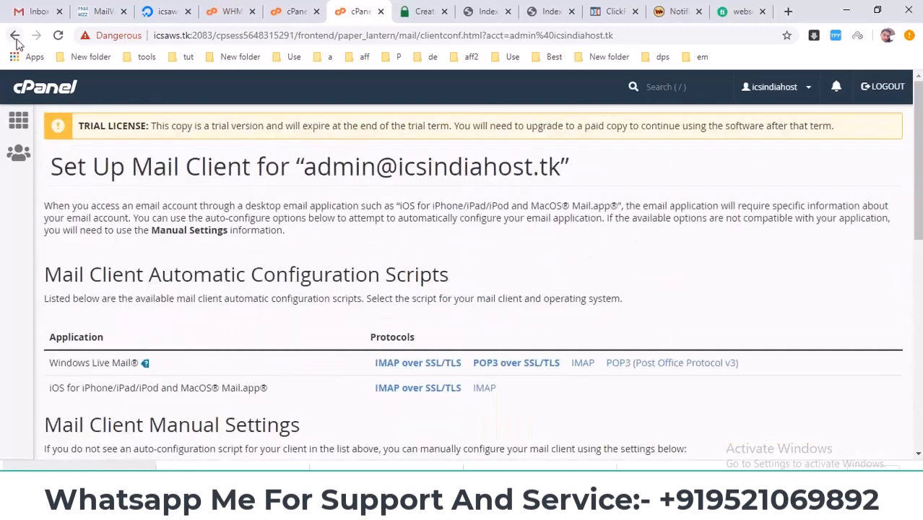
Step: Return to the Email Accounts list and open the admin account's webmail inbox in Roundcube
click(15, 36)
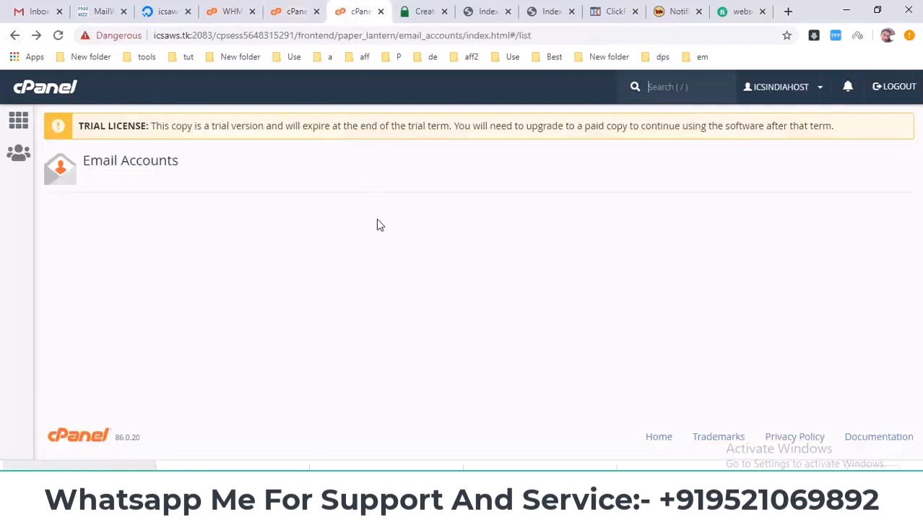
scroll(598, 251, down, 1)
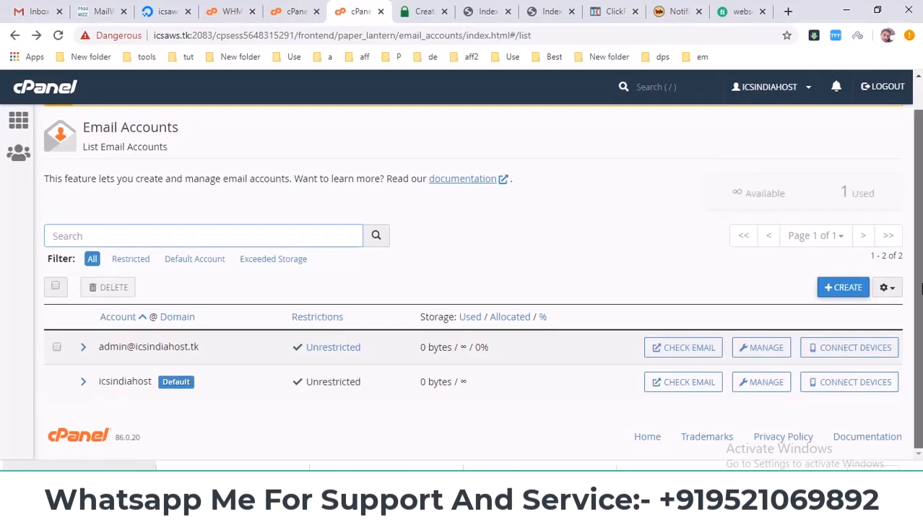
click(694, 354)
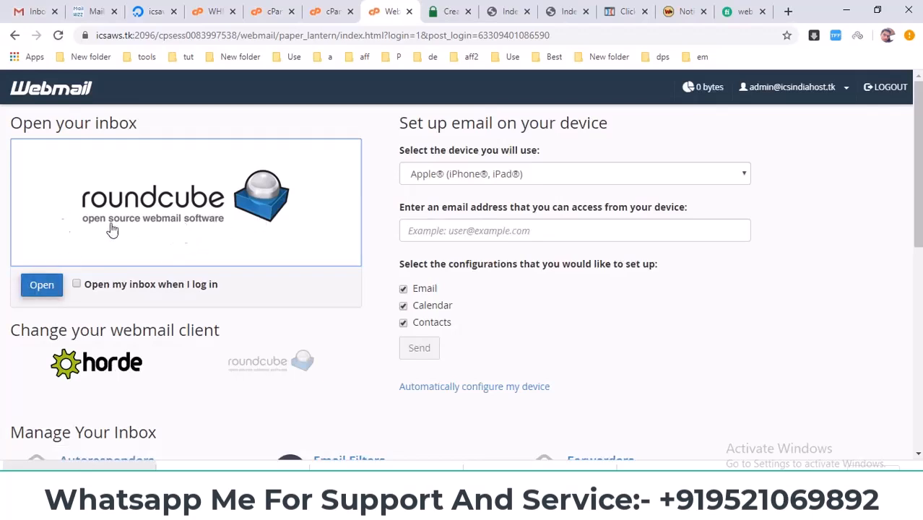
click(38, 286)
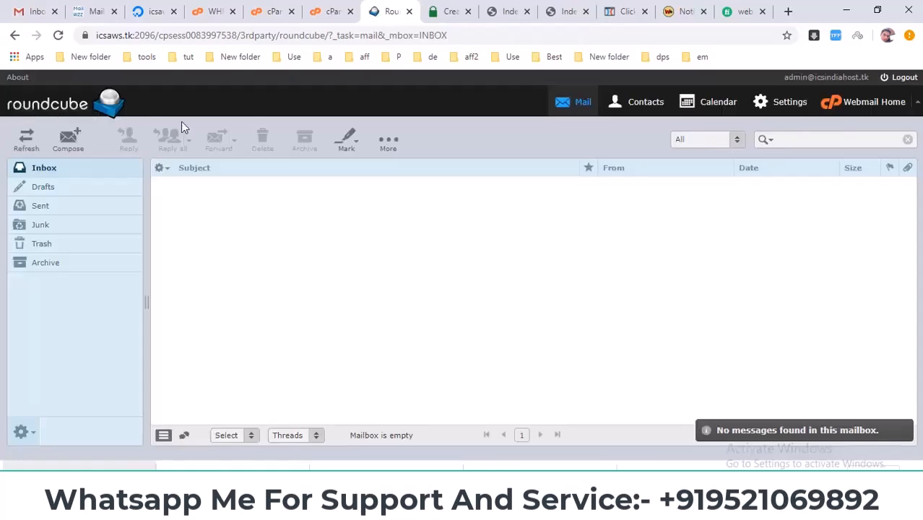
Step: Switch to Gmail and copy the signed-in account's email address
click(45, 11)
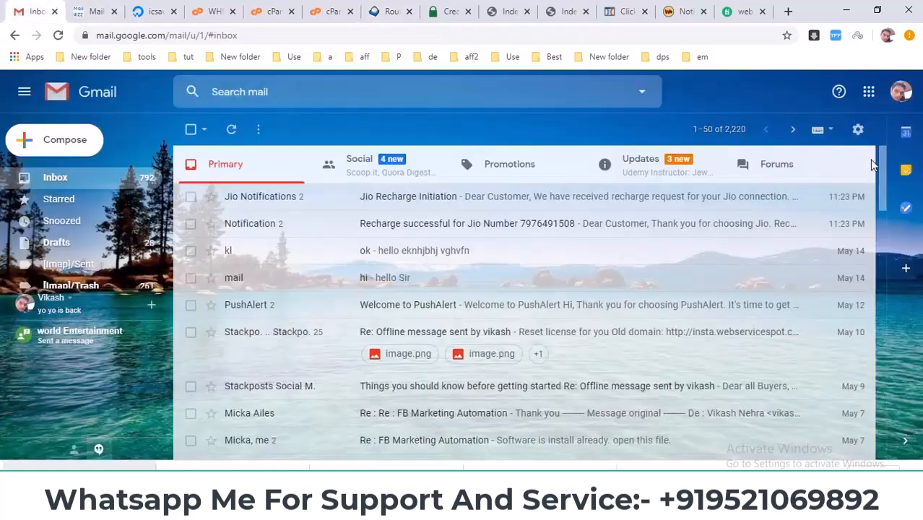
click(901, 101)
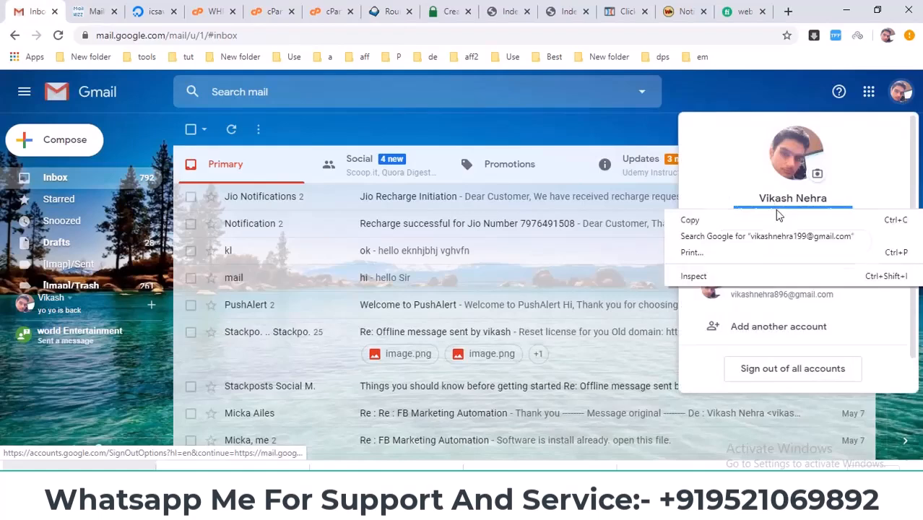
right_click(776, 214)
click(787, 217)
Step: Switch back to Roundcube and start a new message with the copied Gmail address as recipient
click(390, 11)
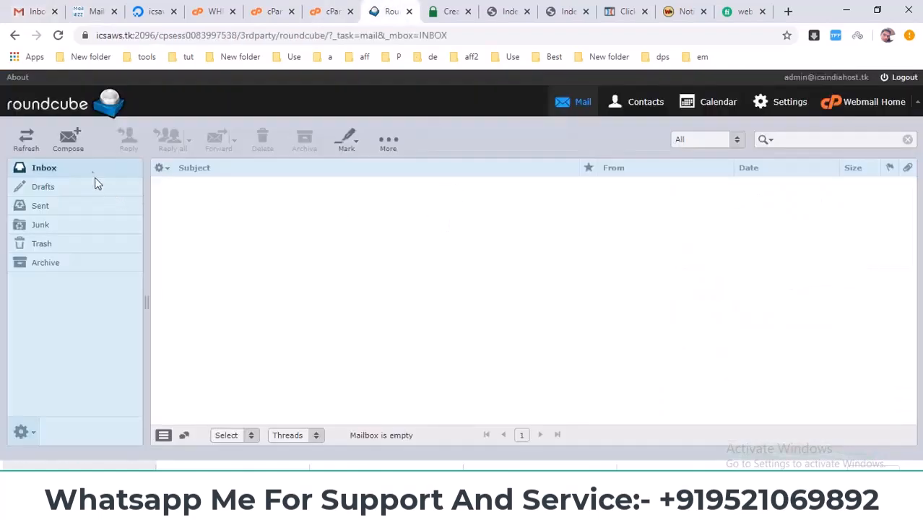
click(72, 150)
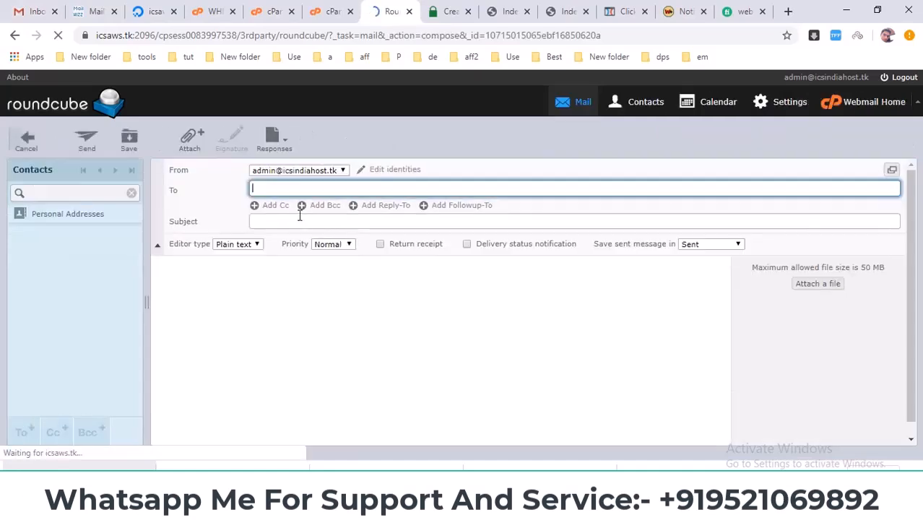
right_click(286, 221)
right_click(265, 189)
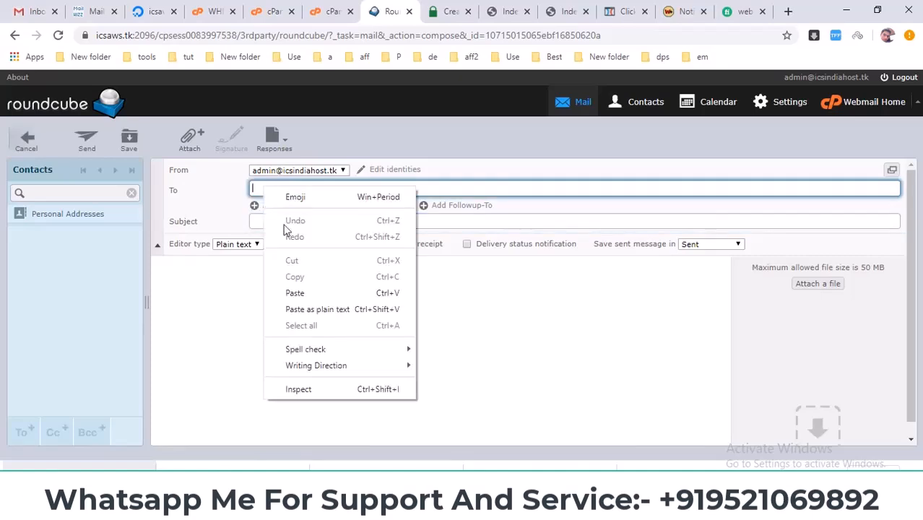
click(294, 293)
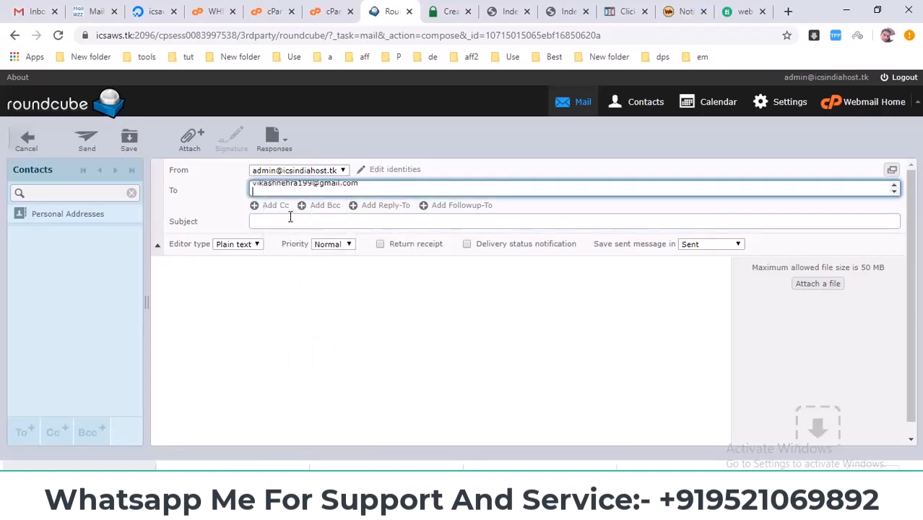
Step: Enter the subject jvvj and the body text bnvugkgyuguygj, and send the test message
click(289, 216)
text(jvvj)
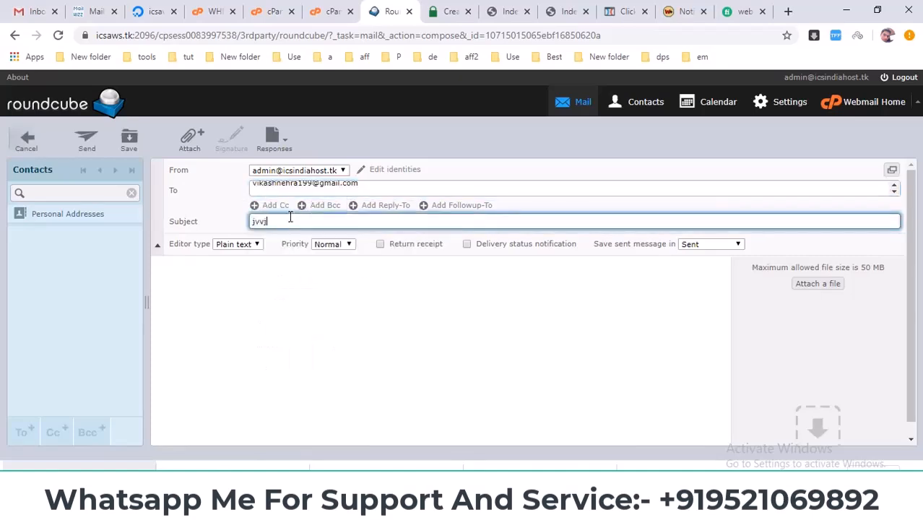
click(274, 294)
text(bnvugkgyuguygf)
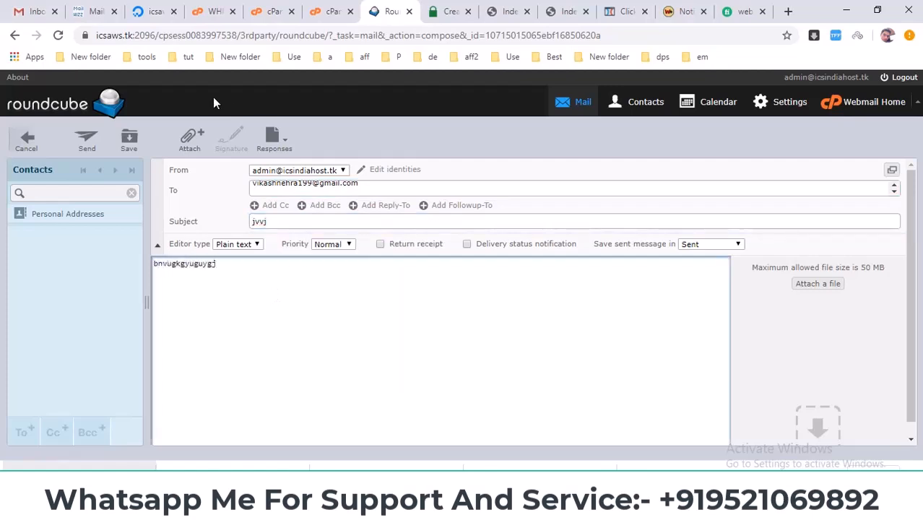
click(86, 141)
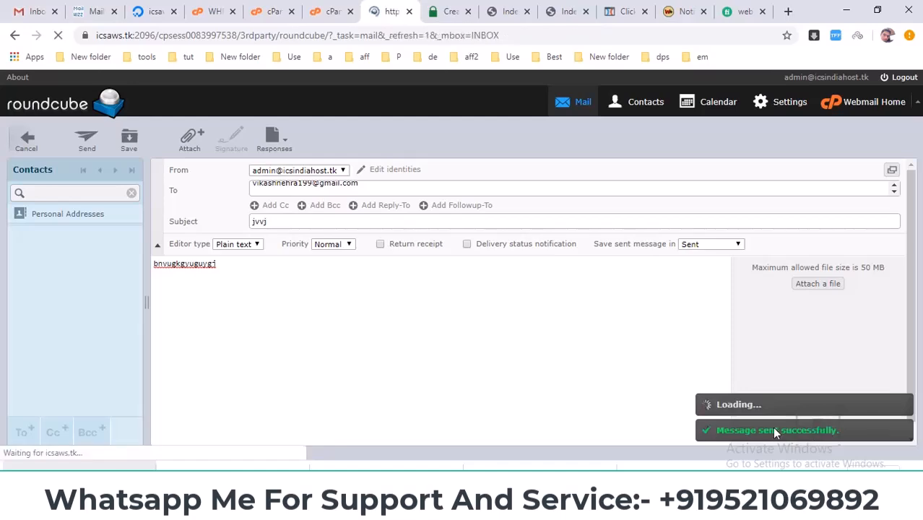
Step: Switch to Gmail and refresh the inbox to check for the test message
click(33, 11)
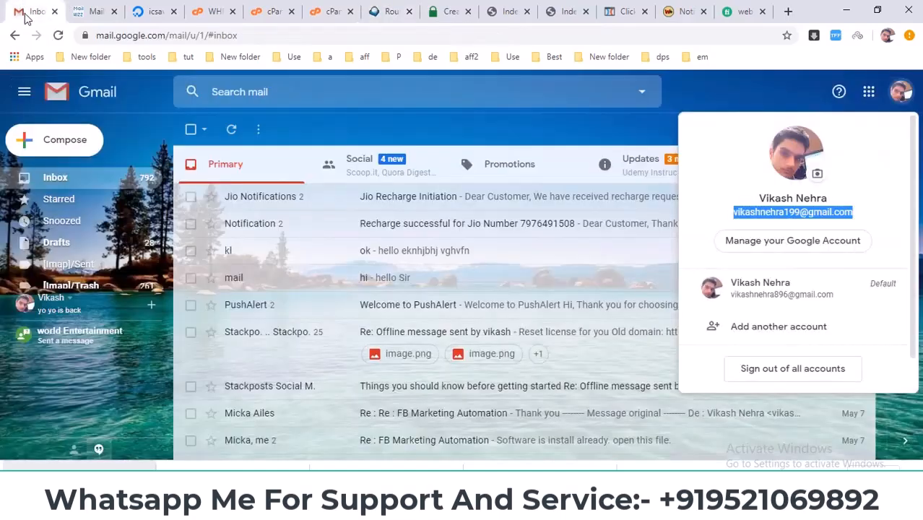
click(231, 130)
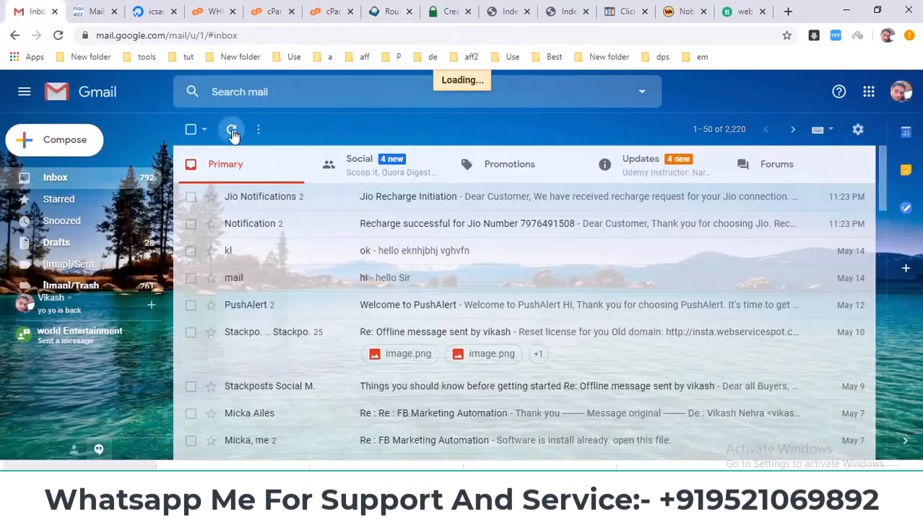
click(231, 130)
click(232, 130)
Step: Expand Gmail's folder list, go to the Spam folder and open the jvvj message
scroll(64, 272, down, 1)
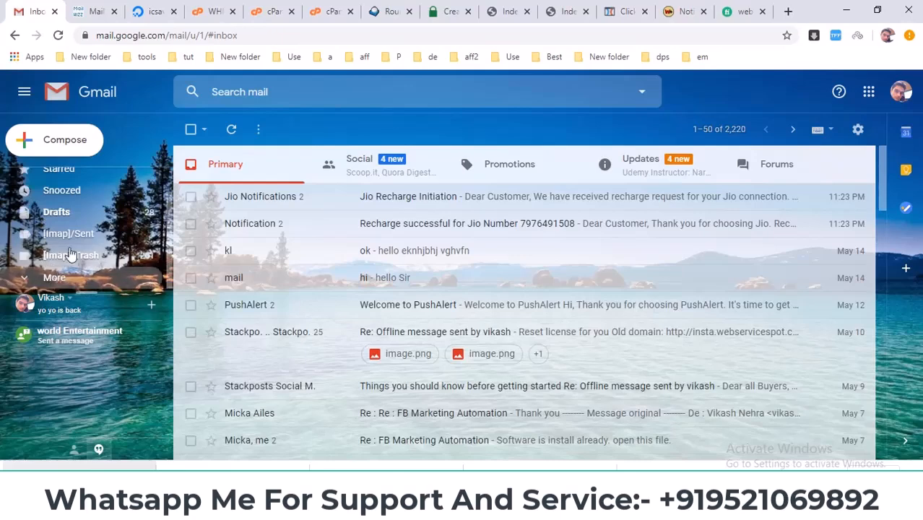
click(63, 272)
scroll(64, 272, down, 3)
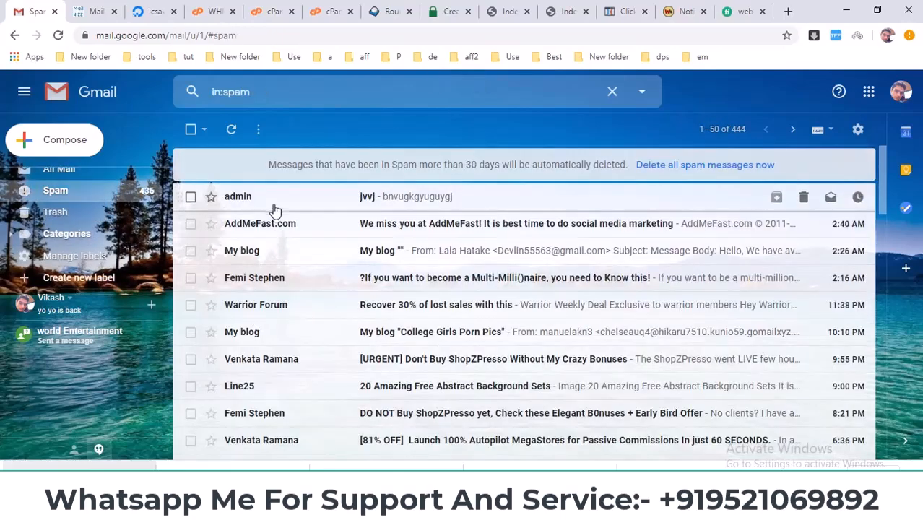
drag(270, 208, 441, 297)
click(303, 200)
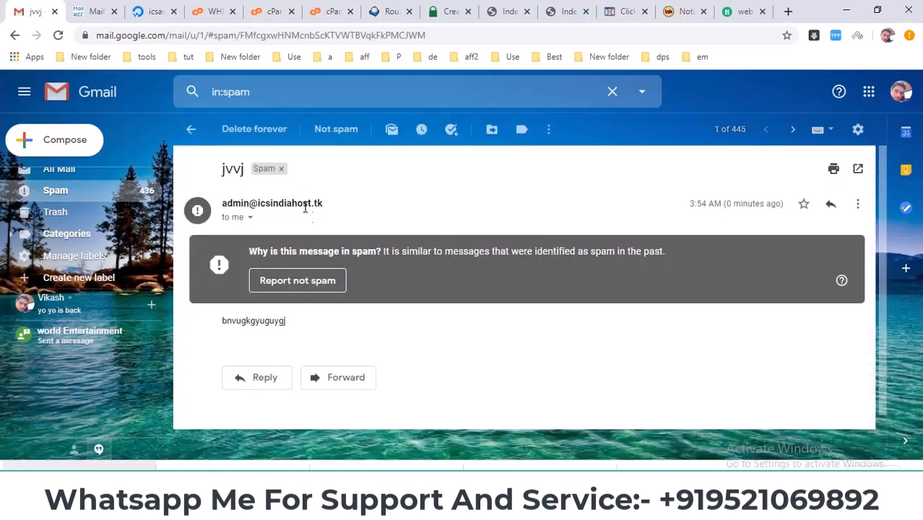
Step: Show the sender details of the jvvj message and leave the Spam folder
click(250, 217)
scroll(350, 251, down, 1)
scroll(496, 298, up, 1)
click(381, 181)
click(82, 200)
scroll(82, 195, up, 4)
click(81, 181)
Step: Switch to PowerPoint and highlight the SPF And Dkim item on slide 3
click(522, 499)
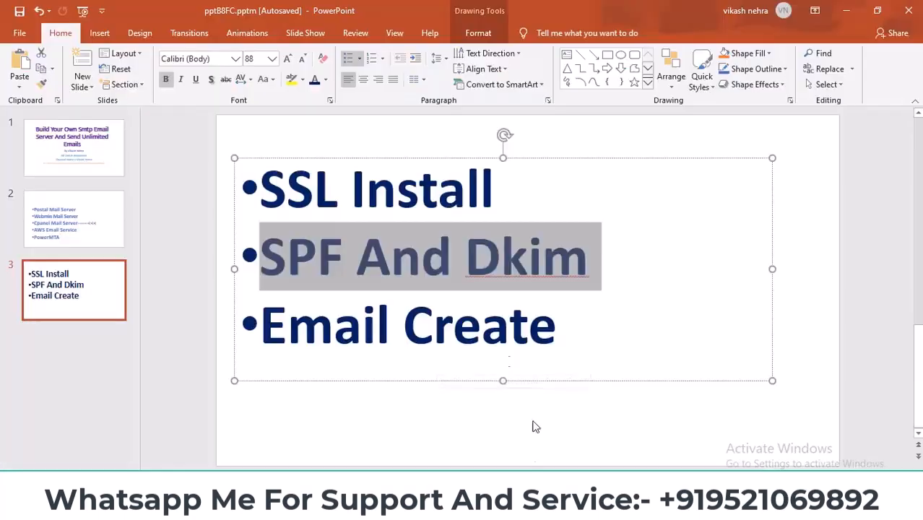
click(265, 266)
drag(263, 260, 590, 259)
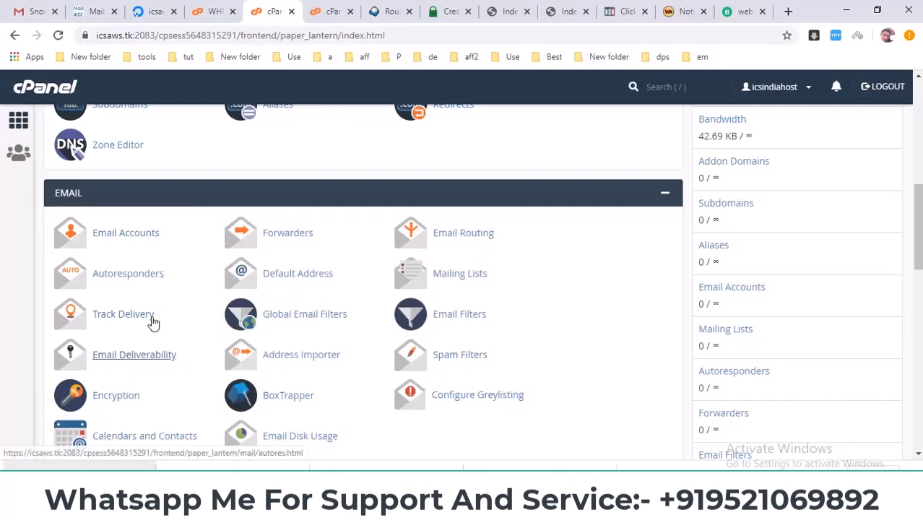
Step: Switch to cPanel in the browser, open Email Deliverability in a separate page and manage the icsindiahost.tk domain
click(351, 12)
middle_click(125, 355)
click(332, 11)
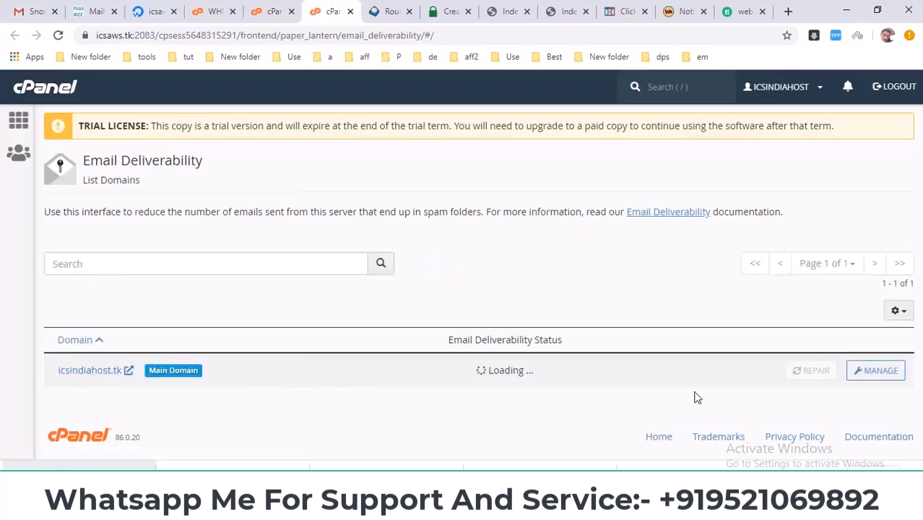
click(879, 377)
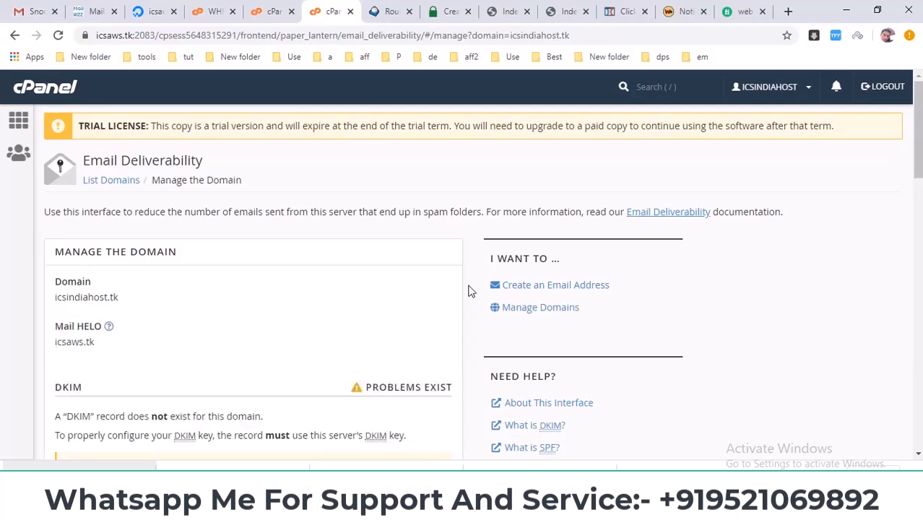
Step: Examine the DKIM section for icsindiahost.tk, highlighting the notice about who controls the domain's DNS
scroll(410, 282, down, 4)
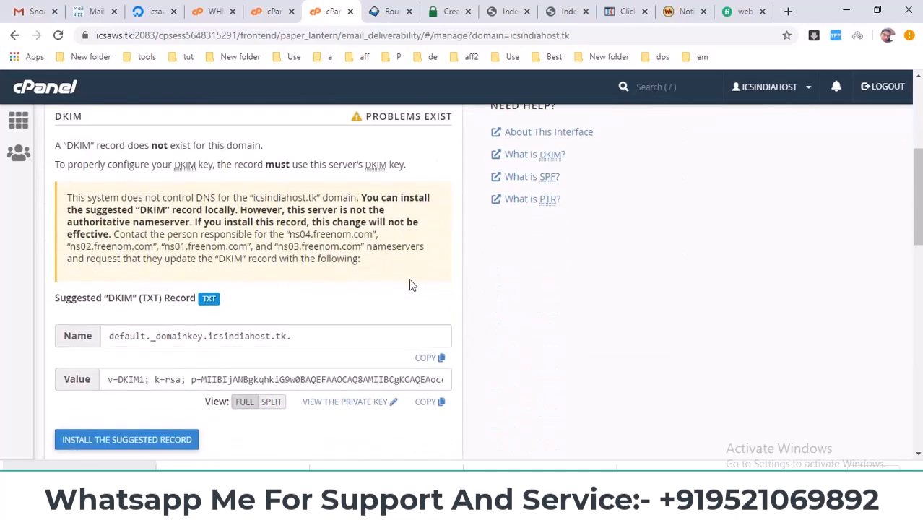
scroll(517, 339, down, 4)
scroll(812, 235, up, 5)
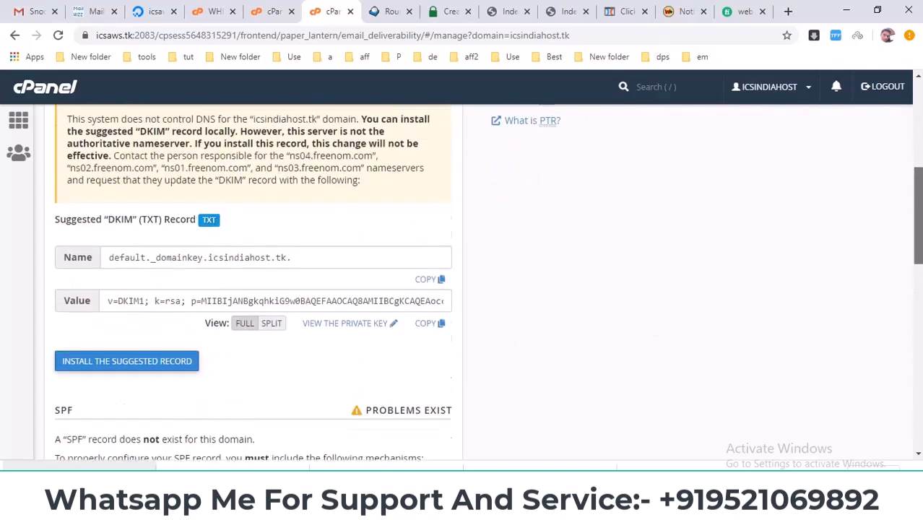
drag(68, 248, 42, 235)
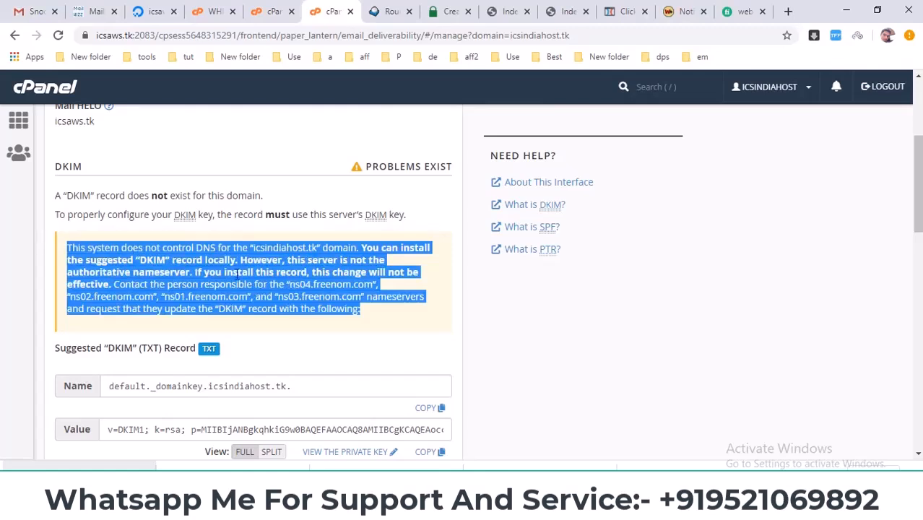
scroll(481, 326, down, 2)
scroll(448, 322, up, 2)
drag(374, 315, 86, 257)
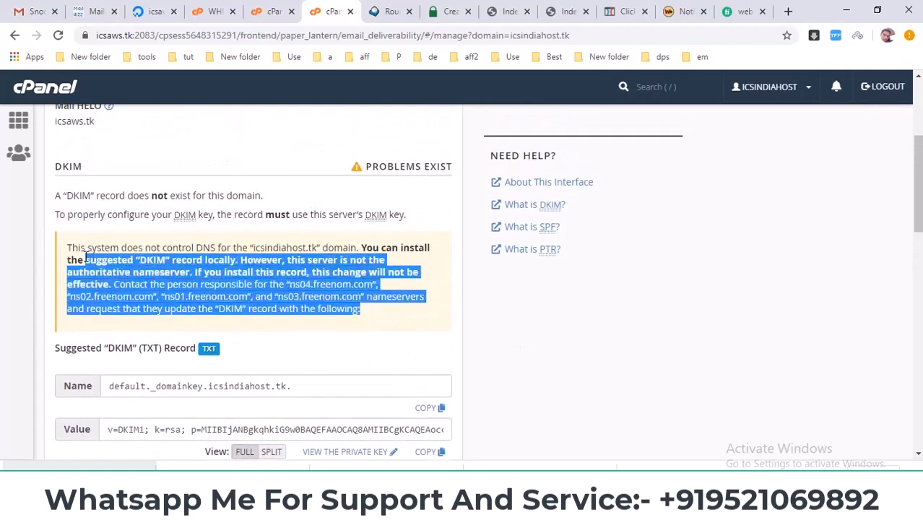
click(295, 285)
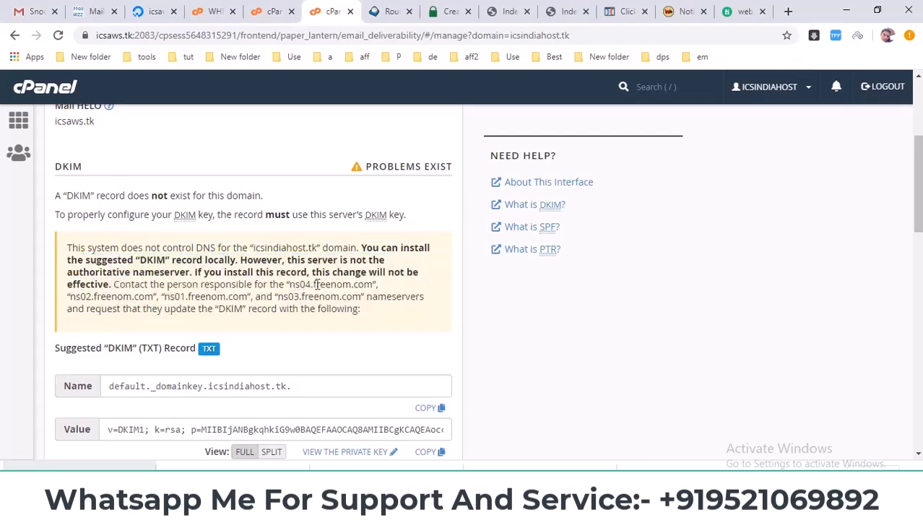
Step: Highlight the freenom.com nameserver in the DKIM notice and mark the whole notice again
double_click(316, 284)
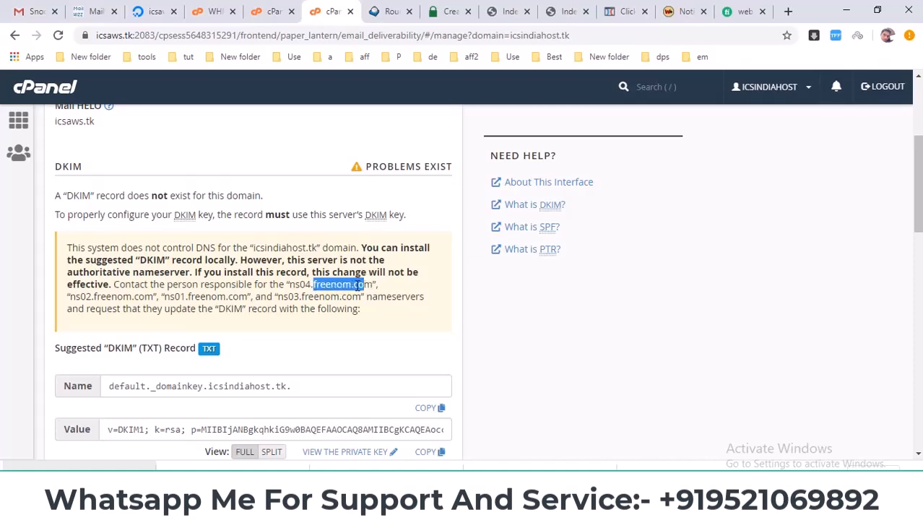
click(334, 285)
double_click(333, 285)
click(294, 285)
drag(312, 283, 380, 284)
scroll(378, 285, down, 1)
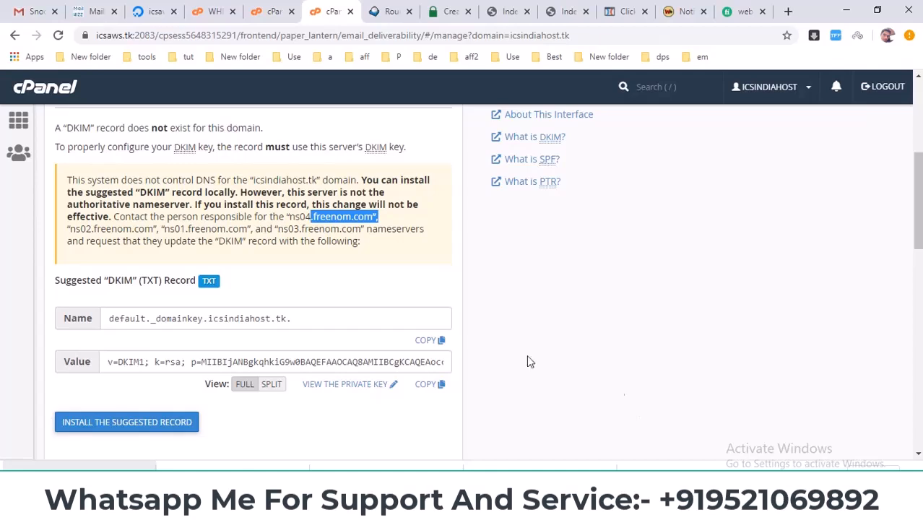
scroll(272, 247, up, 1)
drag(395, 321, 50, 248)
click(235, 290)
Step: Find the suggested SPF TXT record on the Email Deliverability page and copy its value
scroll(235, 290, down, 2)
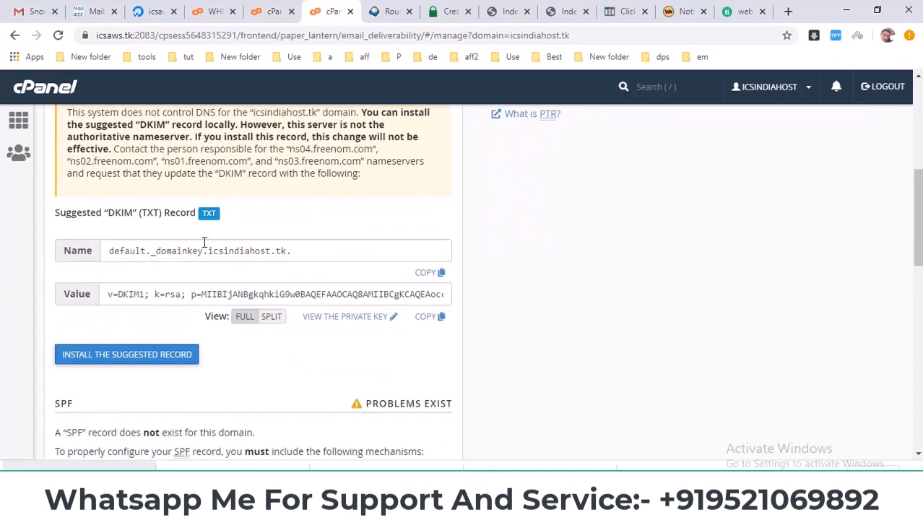
scroll(282, 292, up, 3)
scroll(137, 251, down, 1)
scroll(134, 260, up, 2)
scroll(134, 260, down, 5)
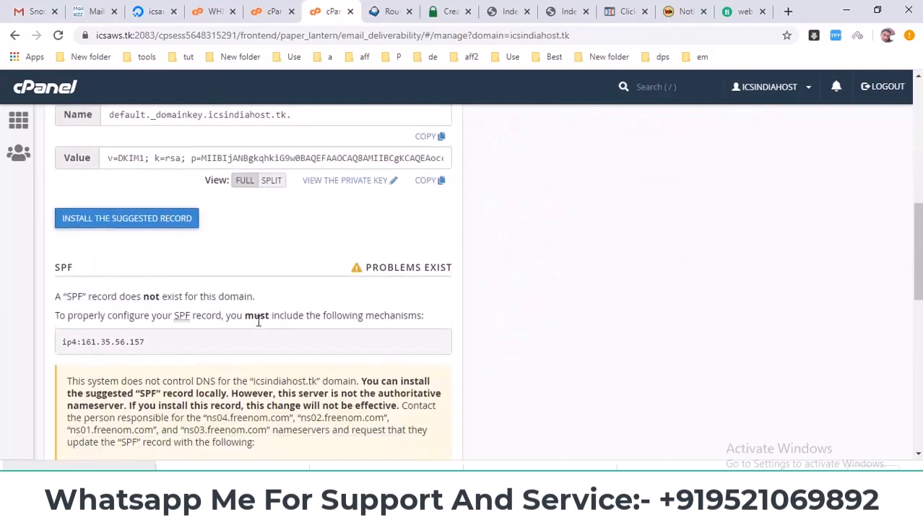
scroll(88, 280, down, 2)
scroll(393, 368, down, 1)
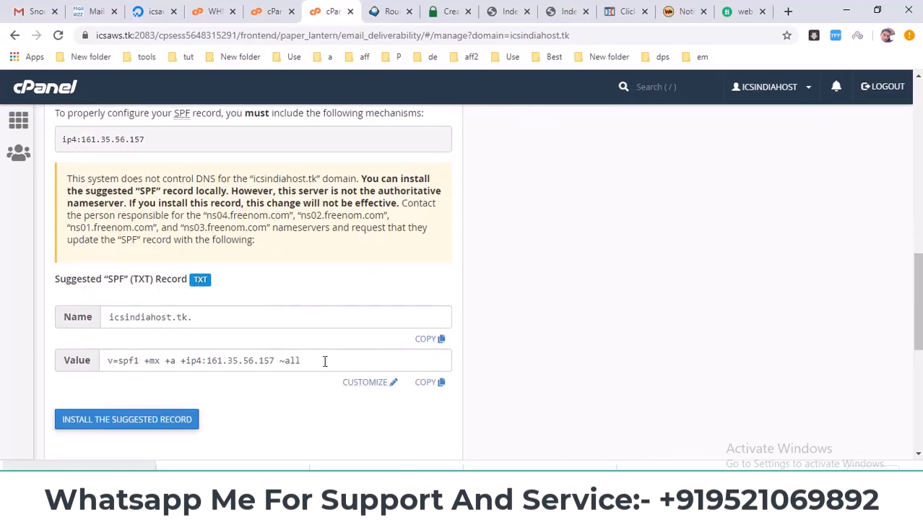
click(141, 359)
click(431, 383)
Step: Switch to the Freenom DNS management page for icsindiahost.tk and reload it
key(alt+Tab)
right_click(299, 176)
click(326, 219)
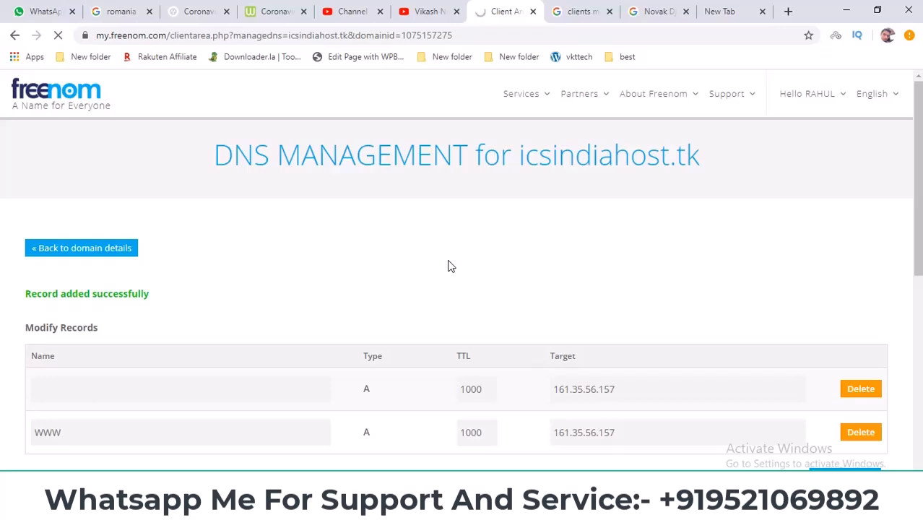
Step: Fill in a new TXT record with a TTL of 1000 and the copied SPF value as its target
scroll(437, 257, down, 3)
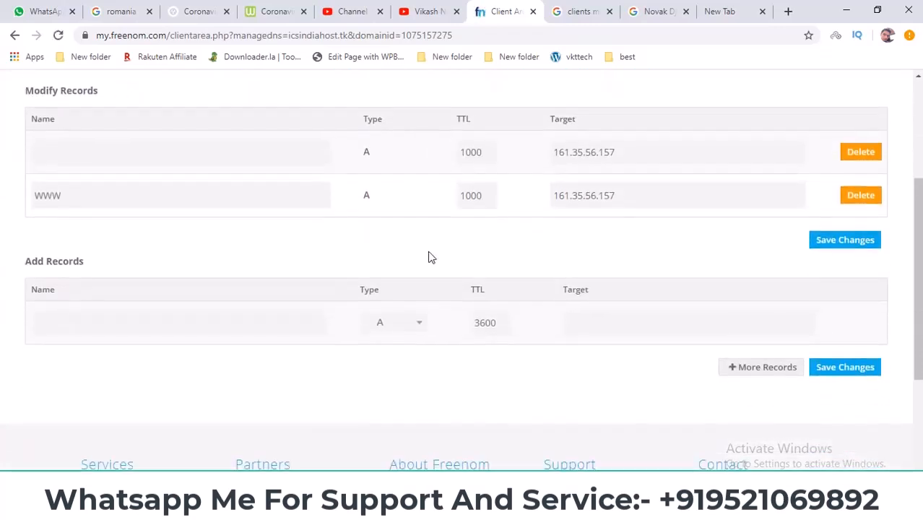
click(415, 325)
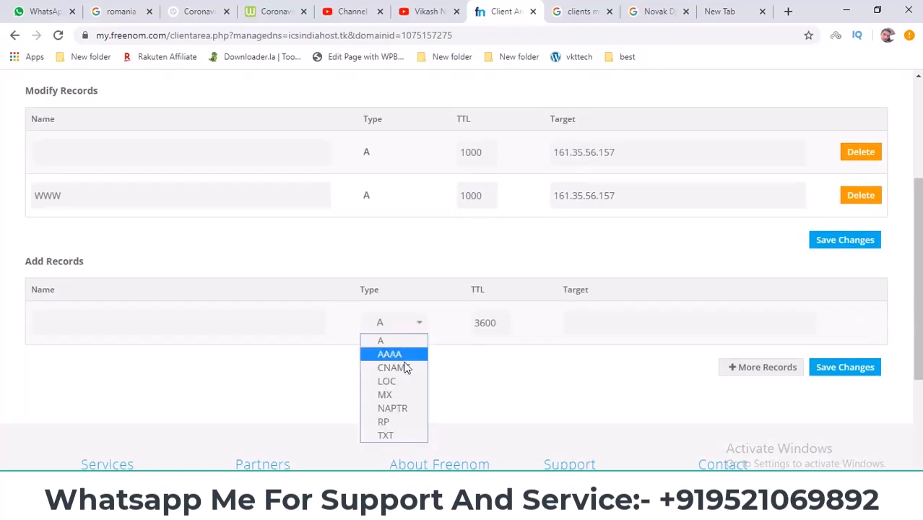
click(402, 434)
double_click(497, 323)
text(1000)
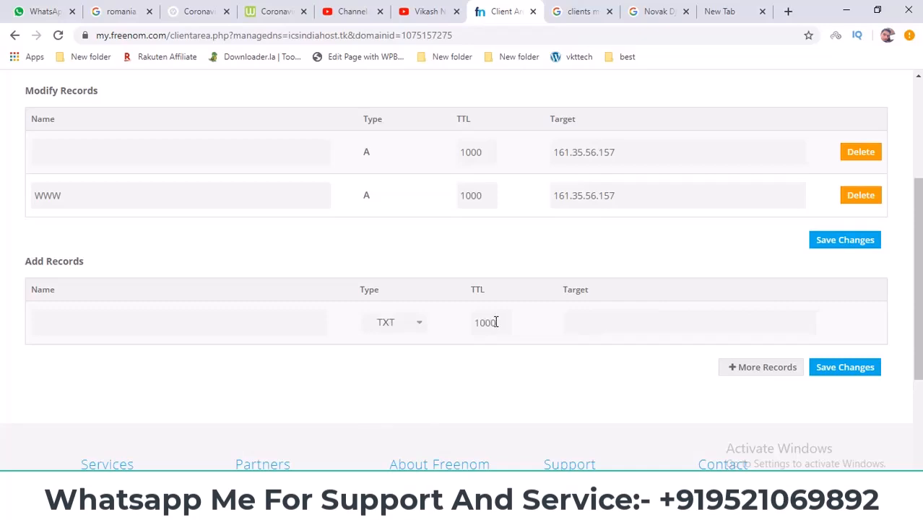
click(605, 325)
right_click(606, 324)
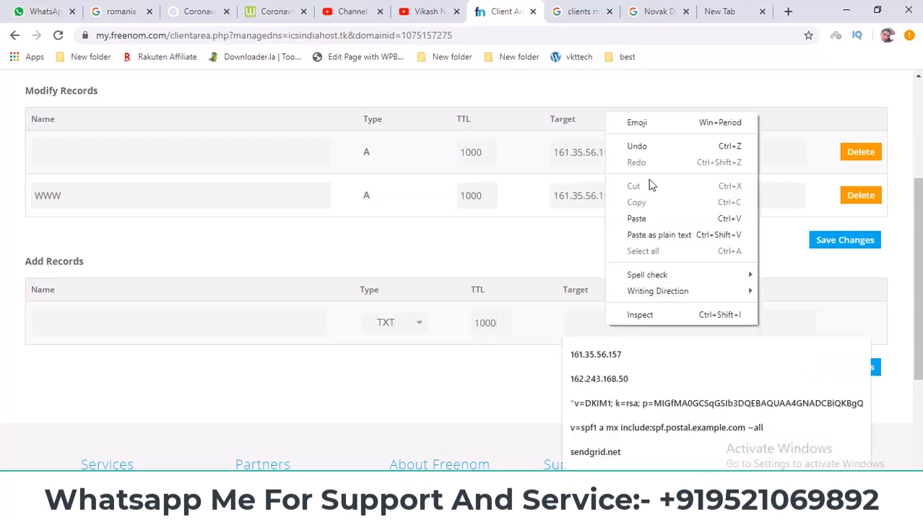
click(640, 215)
Step: Add a second new record row, make it a TXT record and set its TTL to 1000
scroll(562, 247, down, 2)
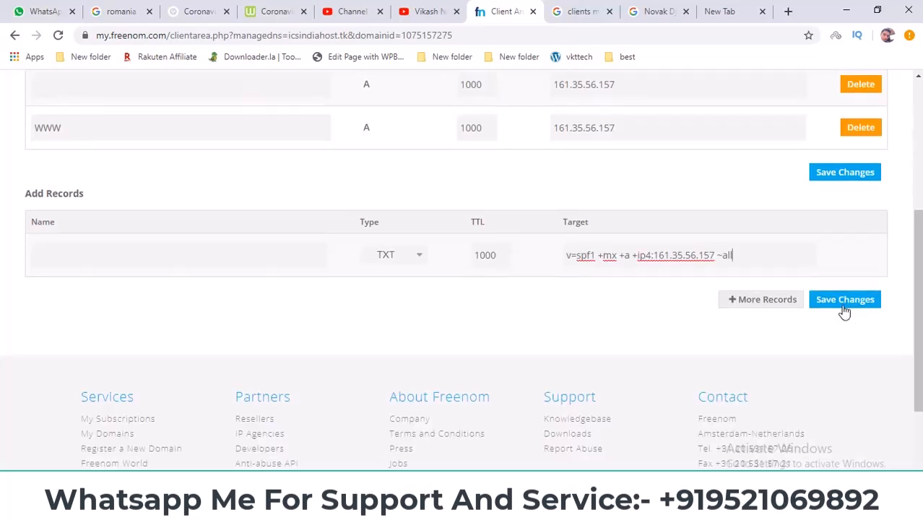
click(731, 302)
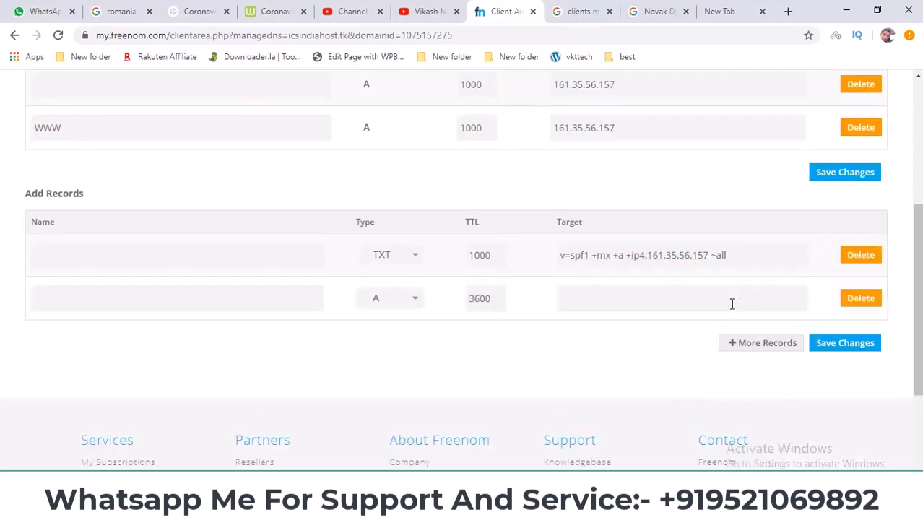
click(398, 299)
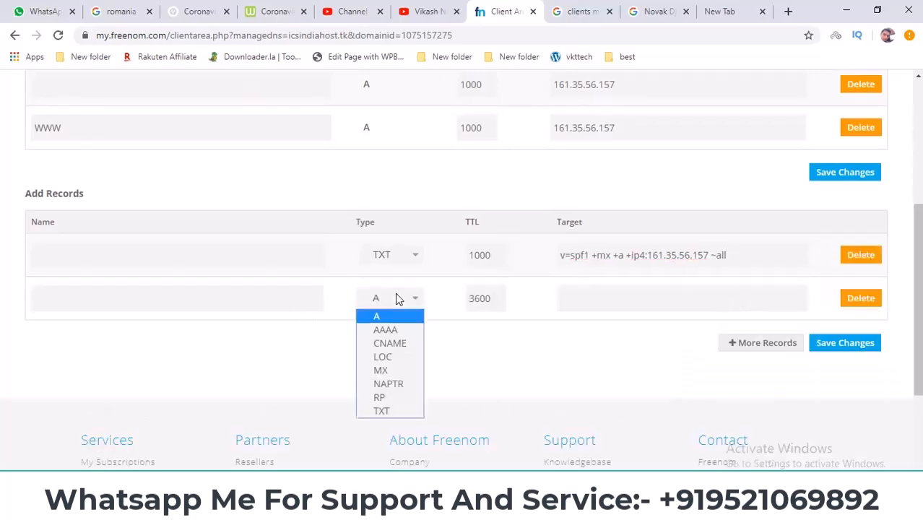
click(398, 412)
double_click(484, 305)
text(1000)
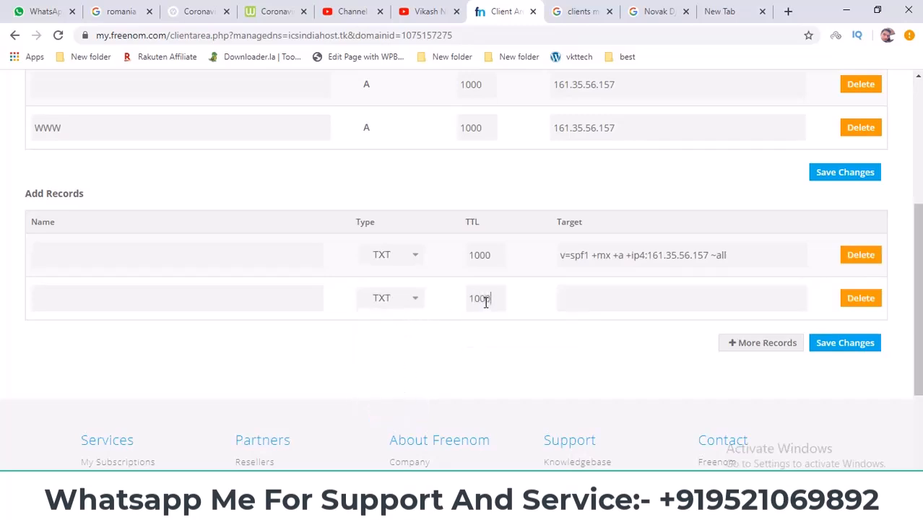
Step: Copy the suggested DKIM value from cPanel and paste it as the second TXT record's target in Freenom
key(alt+Tab)
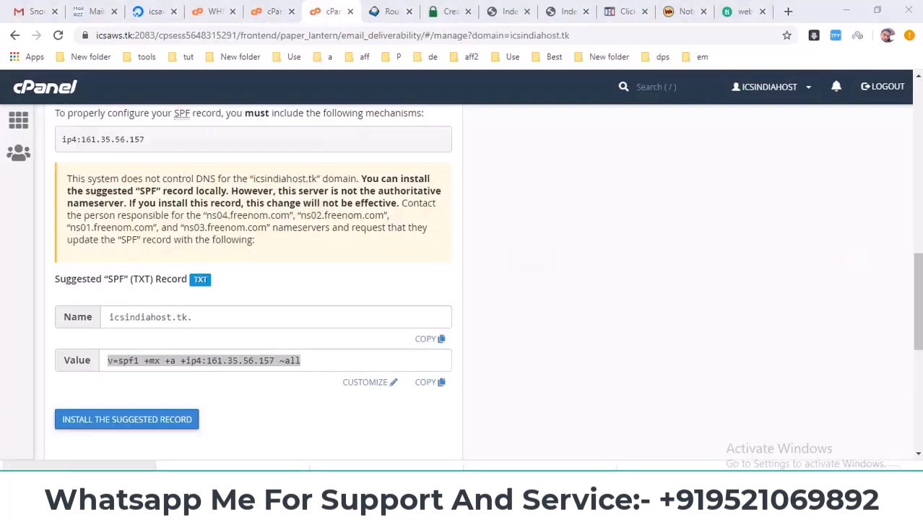
scroll(248, 335, up, 8)
scroll(245, 336, down, 2)
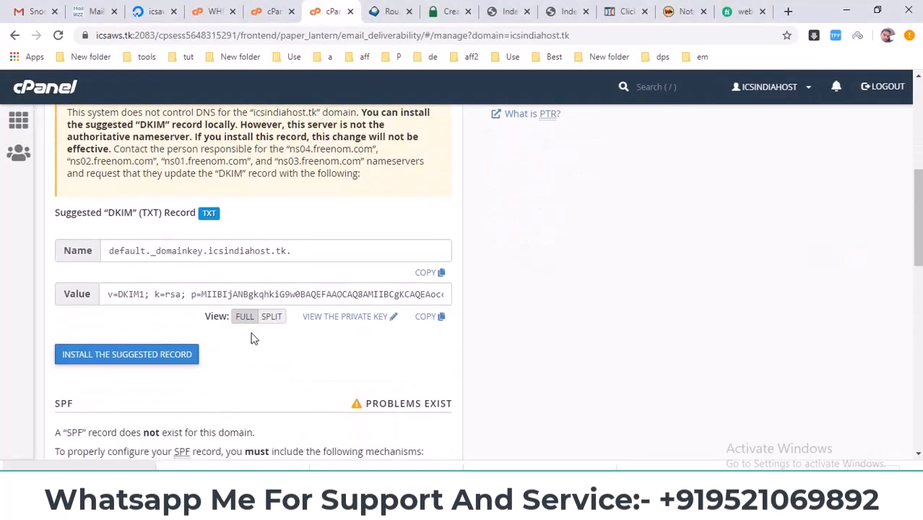
click(430, 316)
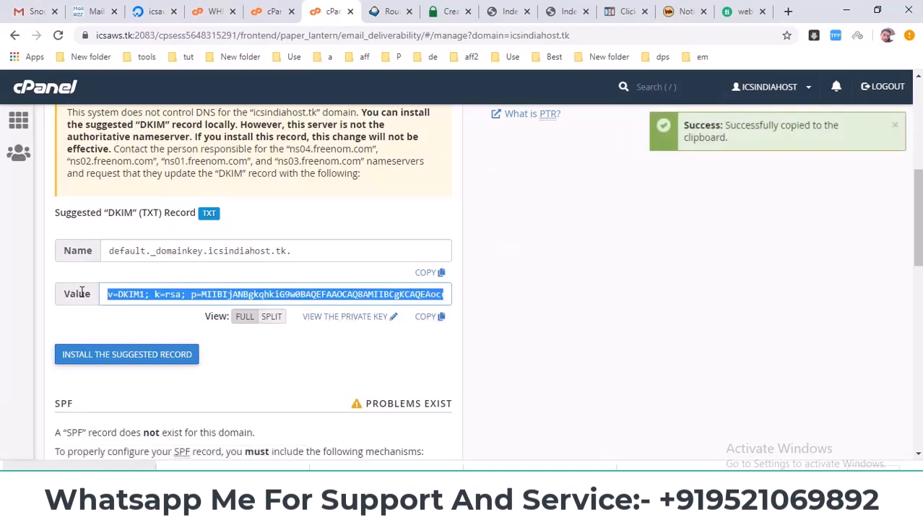
double_click(76, 293)
click(427, 317)
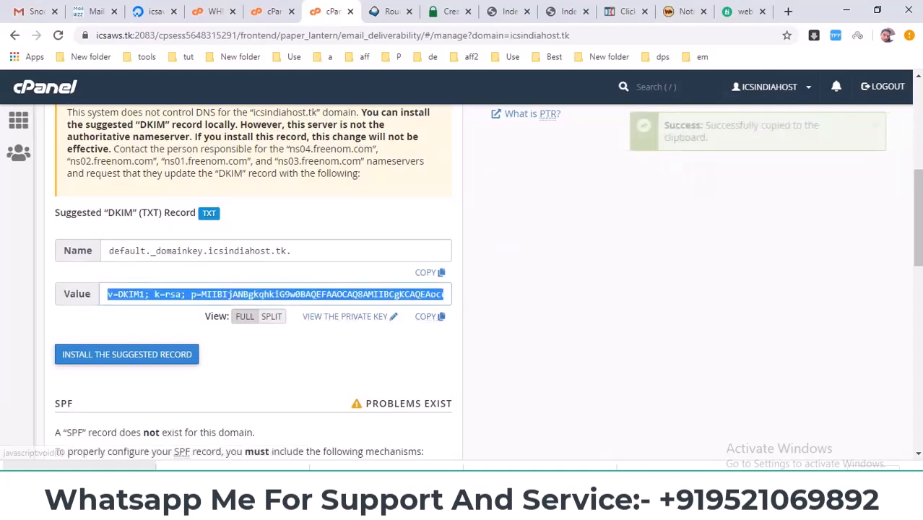
key(alt+Tab)
right_click(592, 298)
click(612, 184)
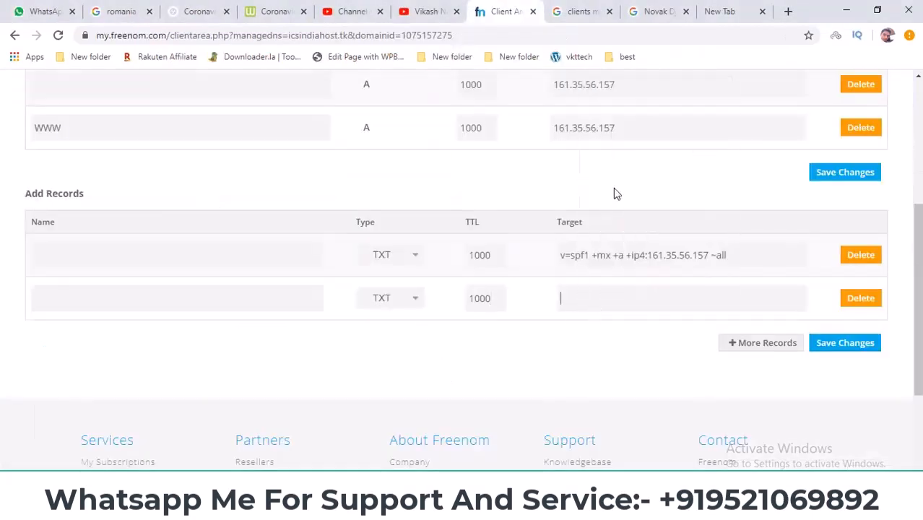
Step: Switch back to cPanel and copy the name of the suggested DKIM record
key(alt+Tab)
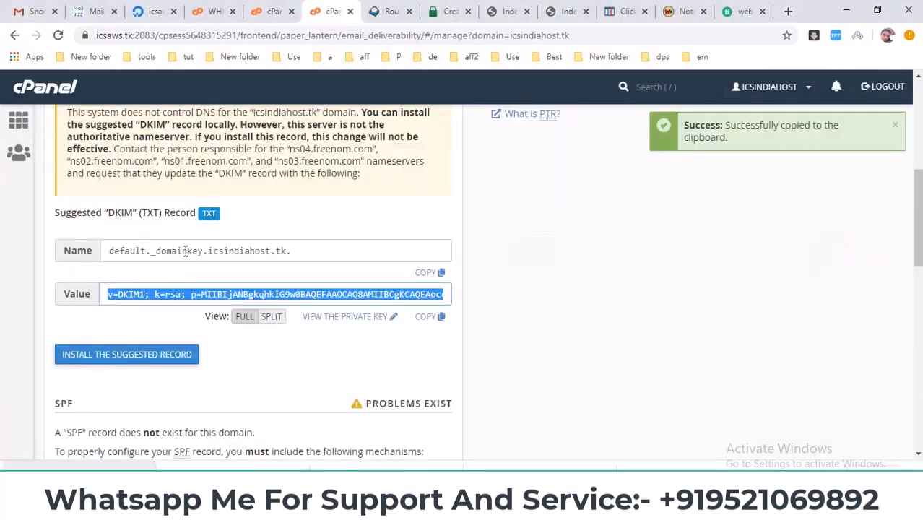
drag(204, 252, 110, 250)
right_click(147, 250)
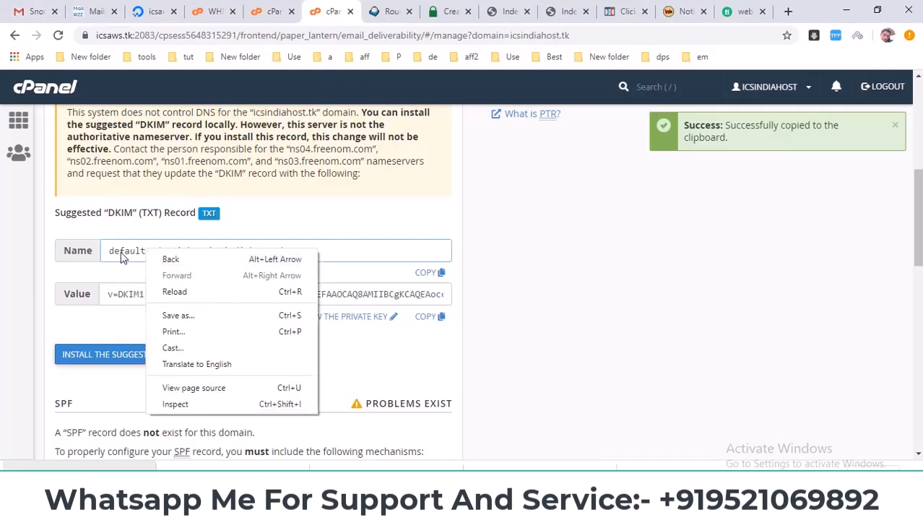
click(198, 250)
drag(206, 250, 108, 250)
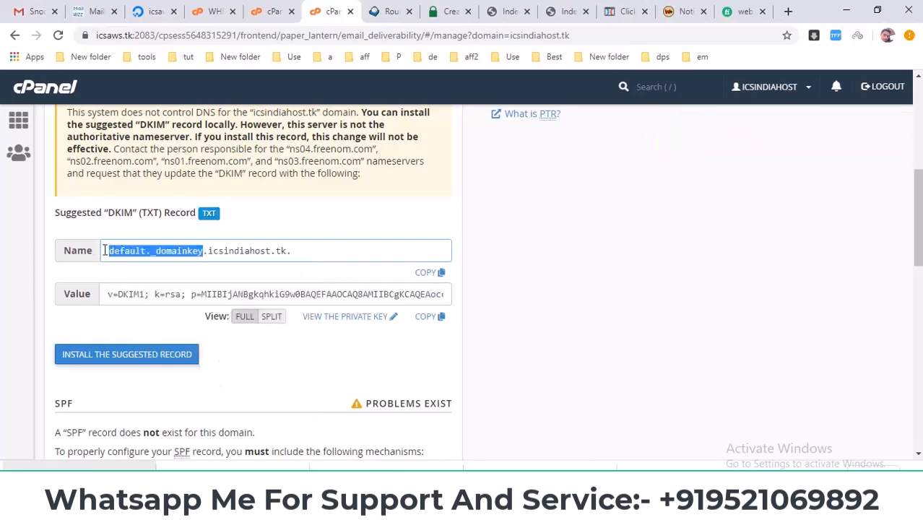
click(427, 273)
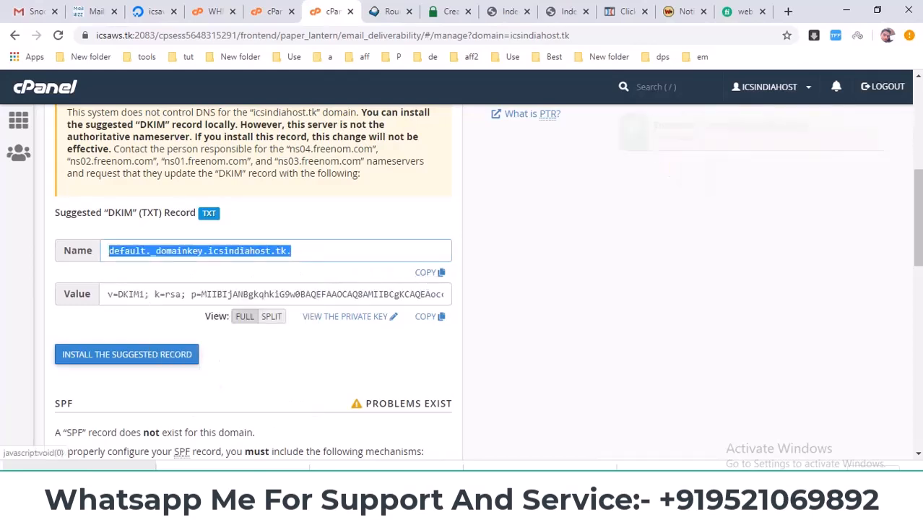
Step: Paste the copied name into the second TXT record in Freenom and shorten it to default._domainkey
key(alt+Tab)
click(210, 300)
right_click(209, 299)
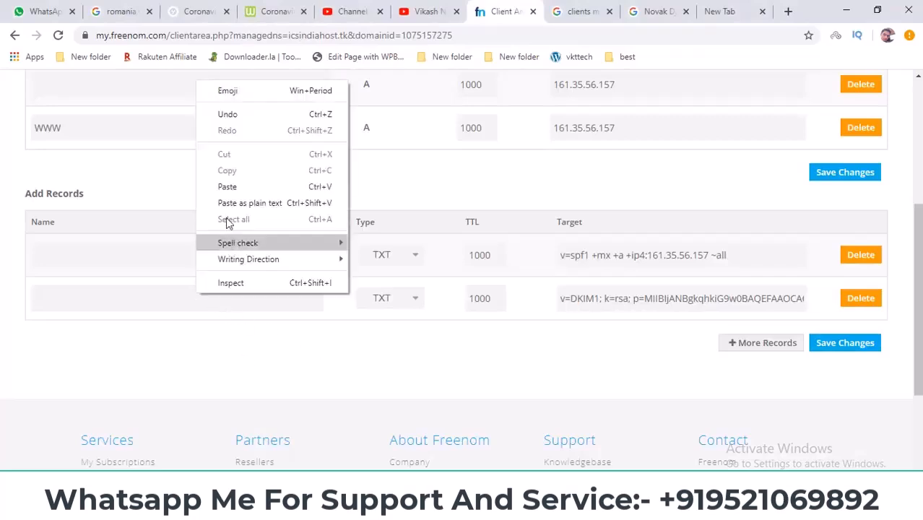
click(227, 187)
drag(123, 300, 317, 300)
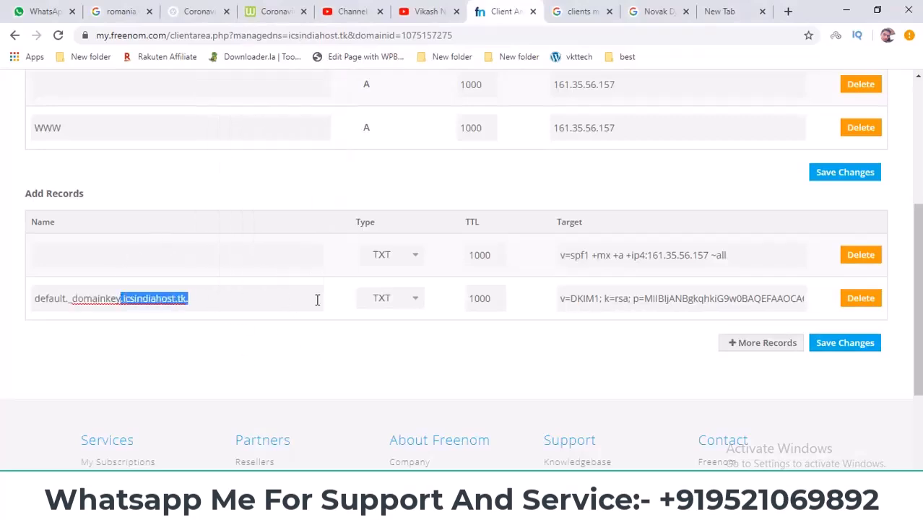
key(BackSpace)
Step: Save both new TXT records for icsindiahost.tk and check the confirmation on the DNS management page
click(331, 358)
click(859, 350)
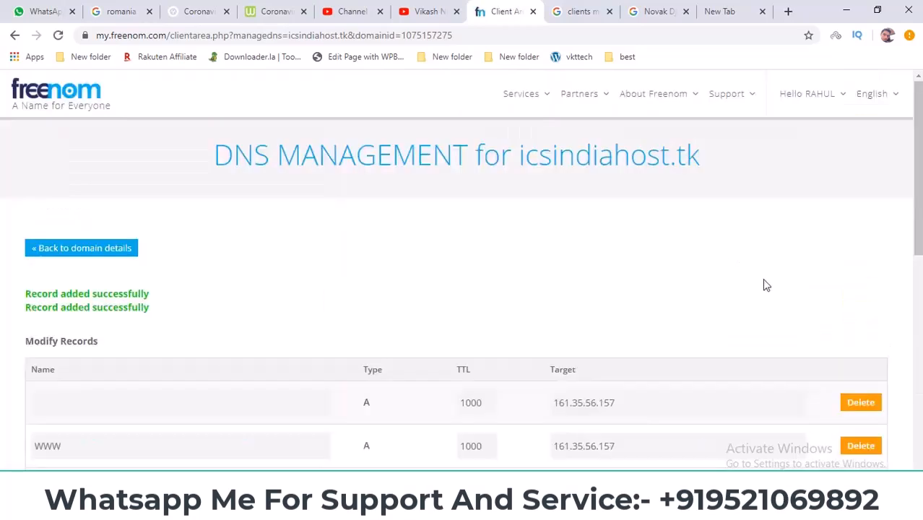
triple_click(269, 158)
drag(20, 298, 268, 300)
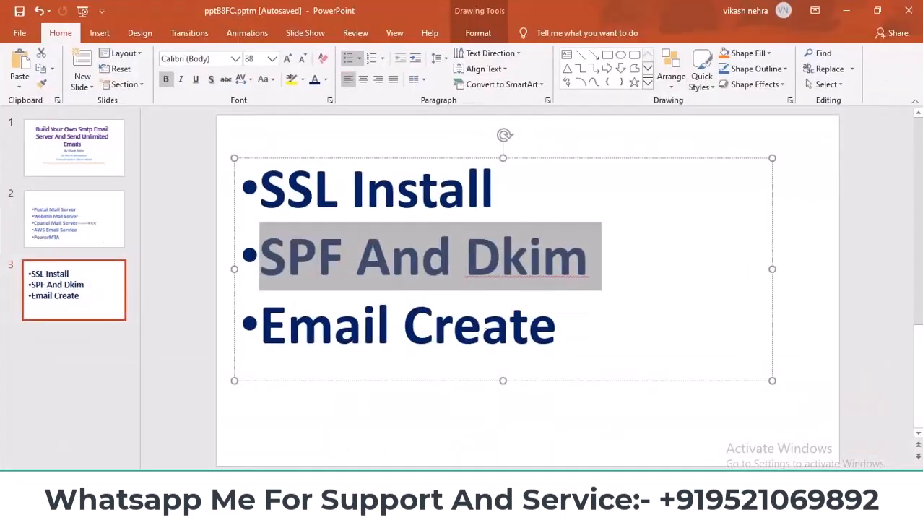
Step: Switch to PowerPoint and highlight all three items on slide 3, ending with SPF And Dkim
drag(561, 333, 239, 198)
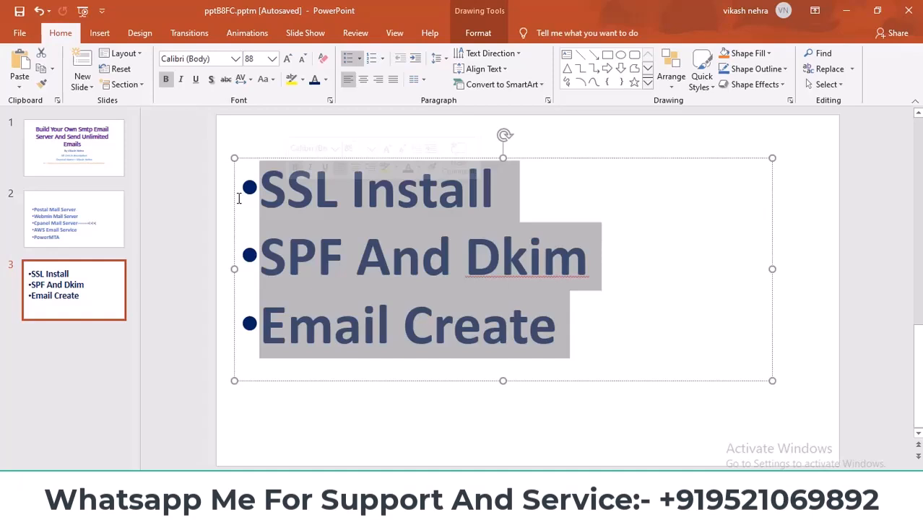
click(300, 218)
drag(262, 252, 318, 260)
click(599, 259)
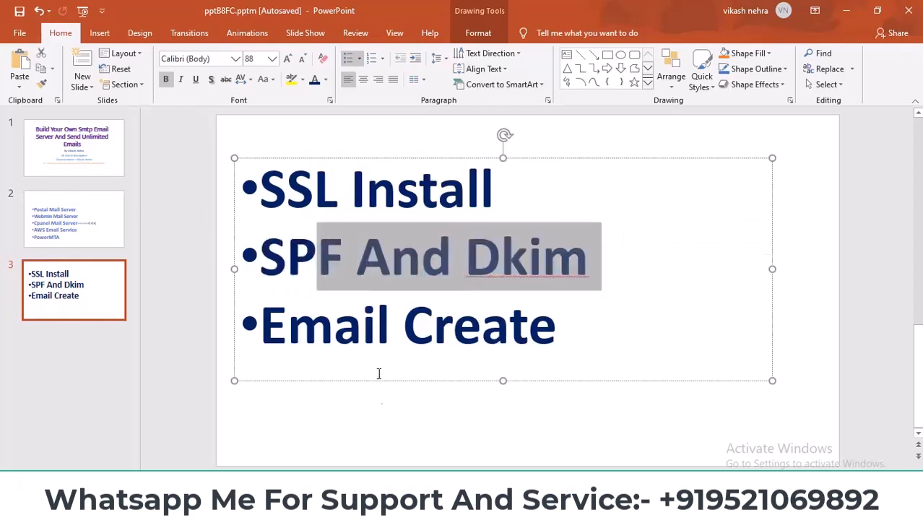
Step: Switch to Gmail in the browser and look through its folder list down to Spam
click(376, 507)
click(20, 13)
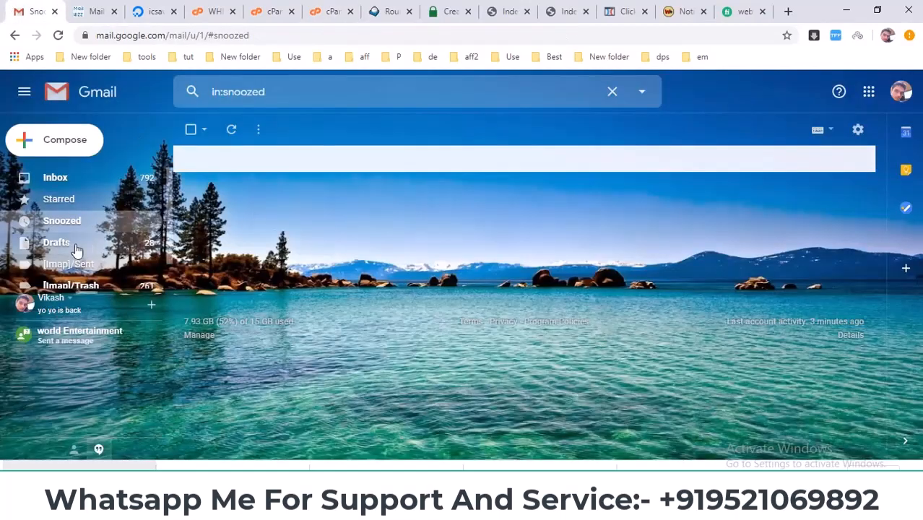
scroll(72, 254, down, 5)
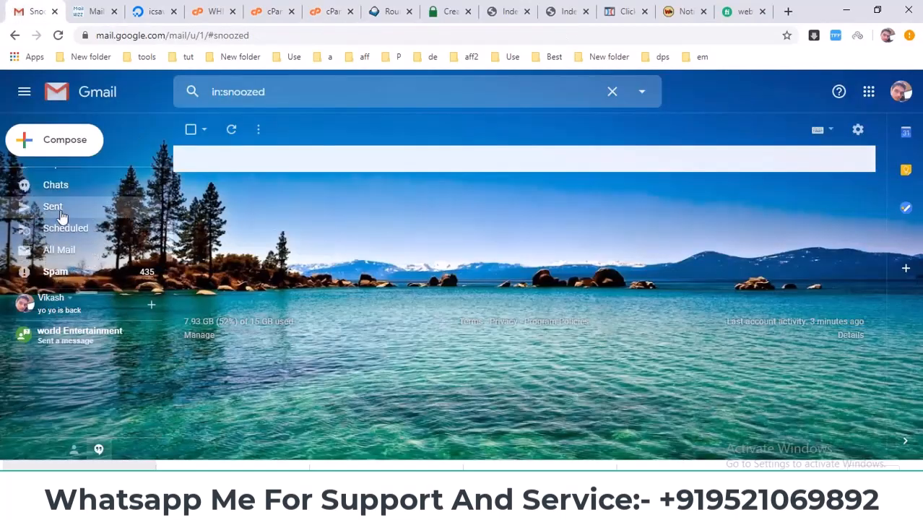
scroll(62, 215, up, 5)
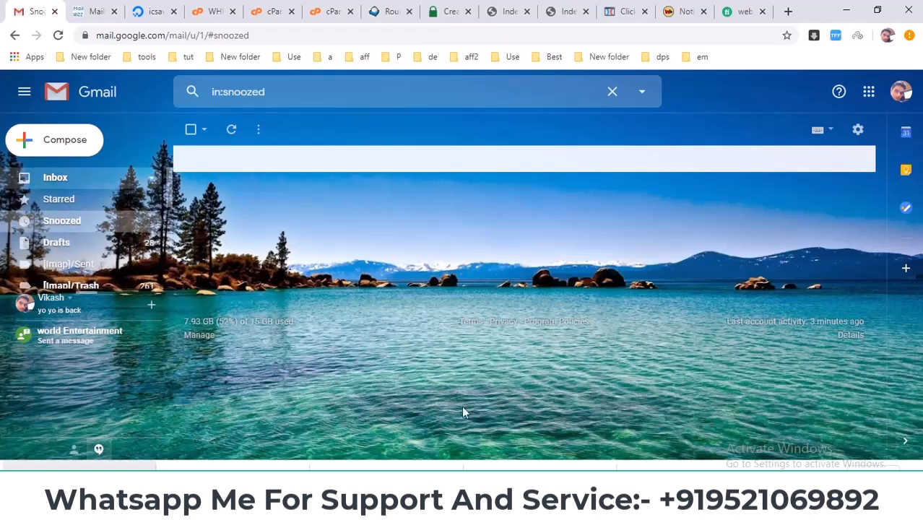